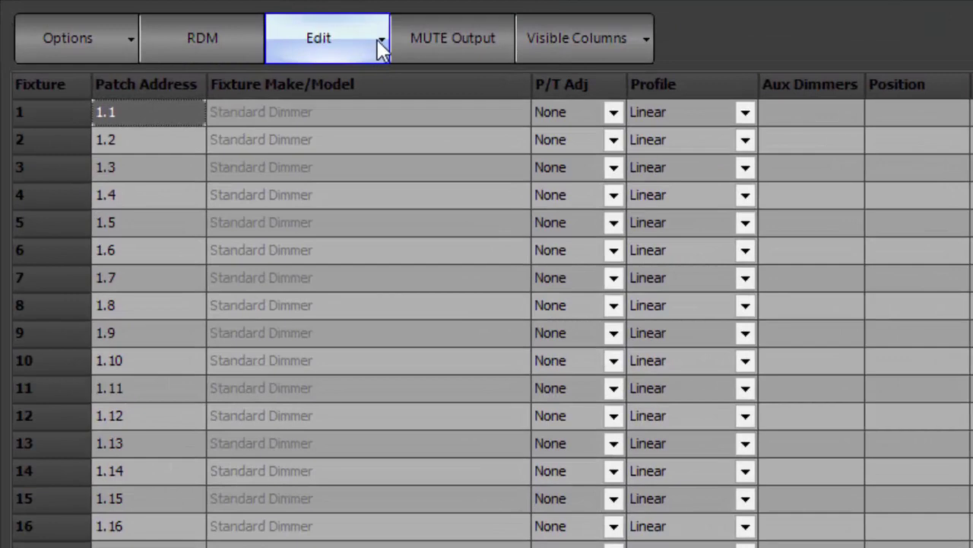
# Examine the patch editing commands and the list of columns available for the fixture table
pyautogui.click(380, 47)
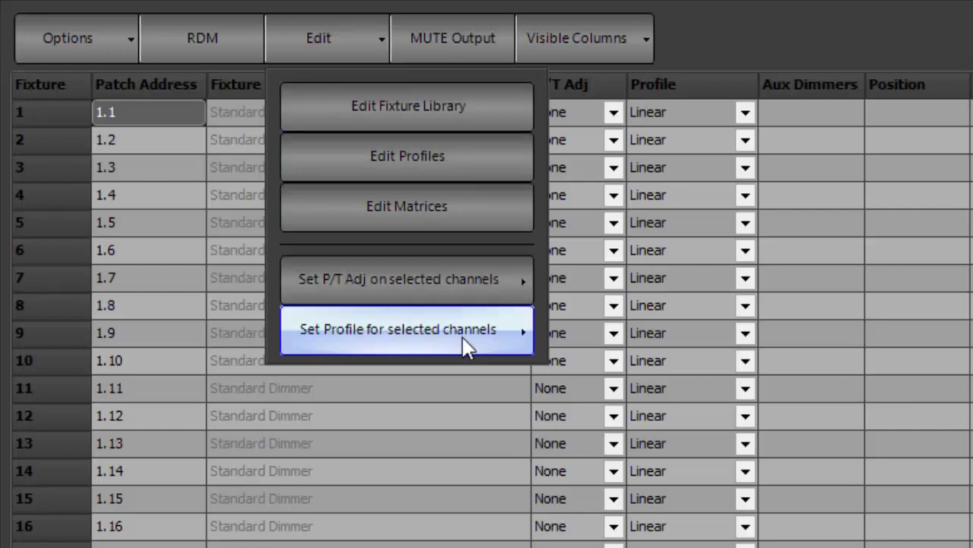
pyautogui.click(744, 29)
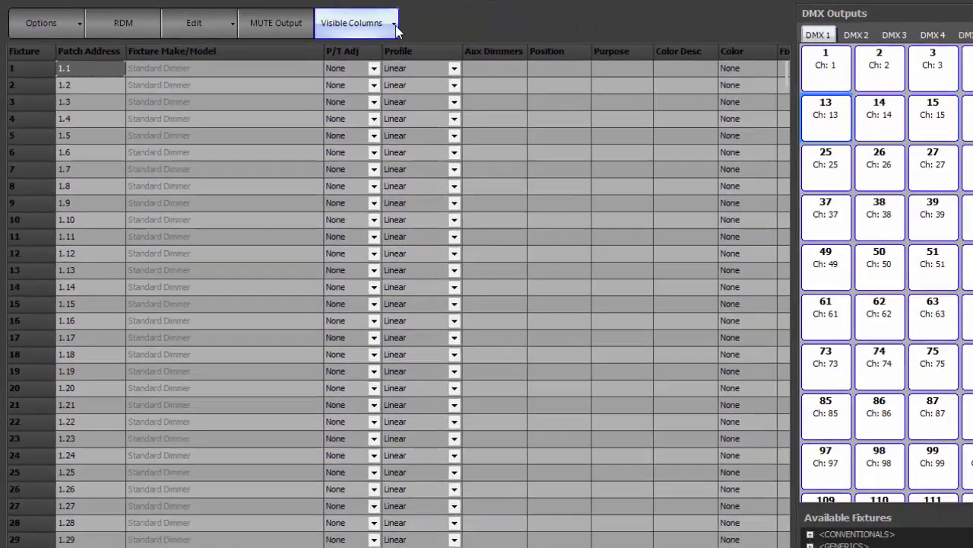
pyautogui.click(642, 40)
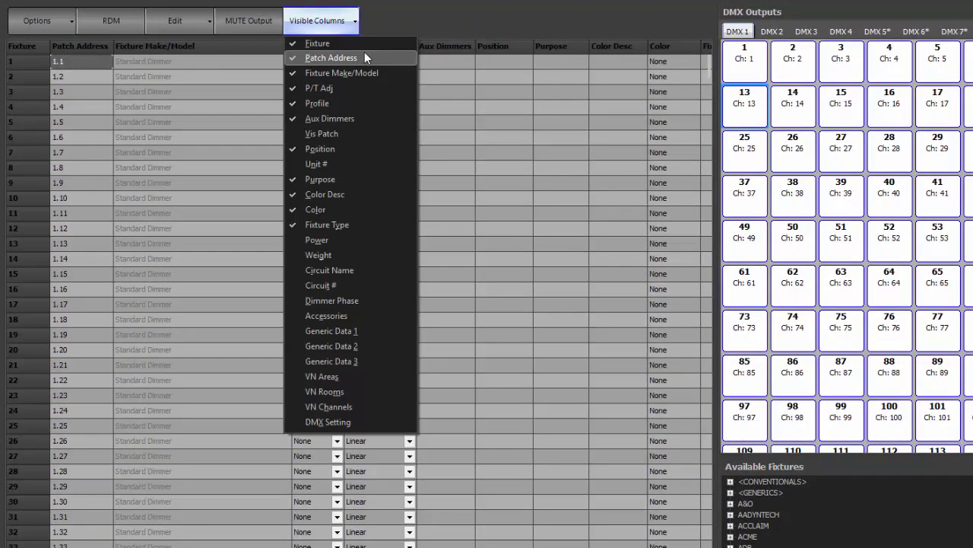
pyautogui.click(424, 33)
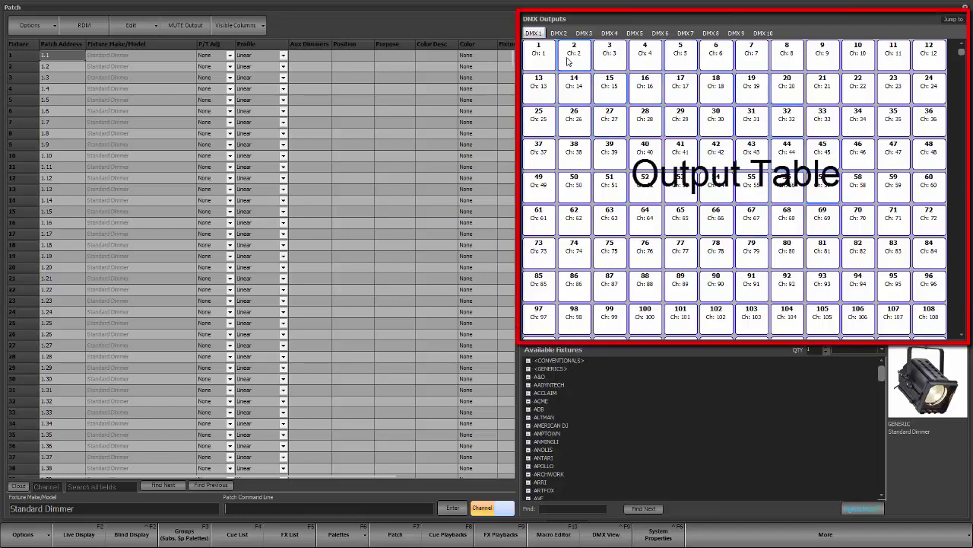
# Inspect the output tables of universes DMX 2 and DMX 3, and return to DMX 1
pyautogui.click(559, 34)
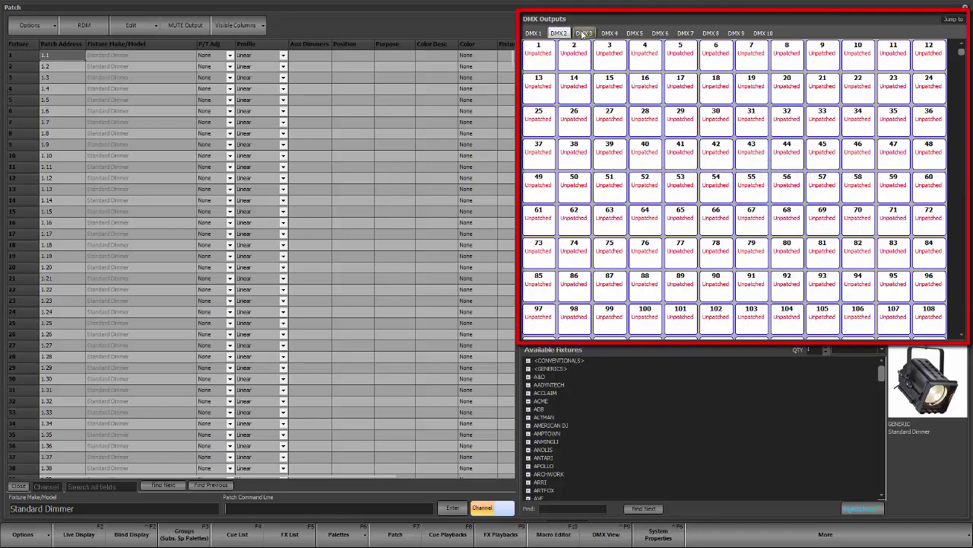
pyautogui.click(583, 34)
pyautogui.click(533, 34)
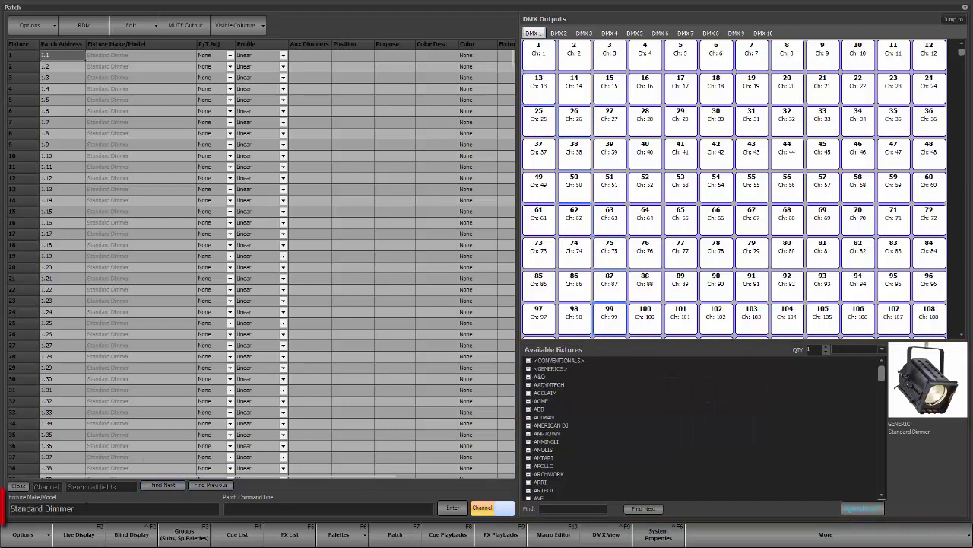
# Patch channel 1 to dimmer 2 as a Standard Dimmer with the patch command 1 @ 2, accepting the dimmer conflict
pyautogui.click(79, 508)
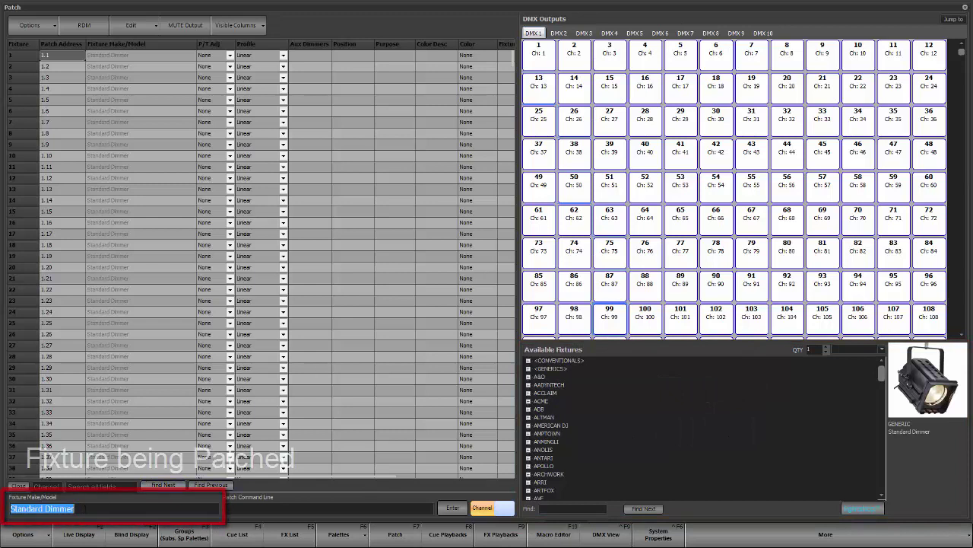
pyautogui.click(244, 506)
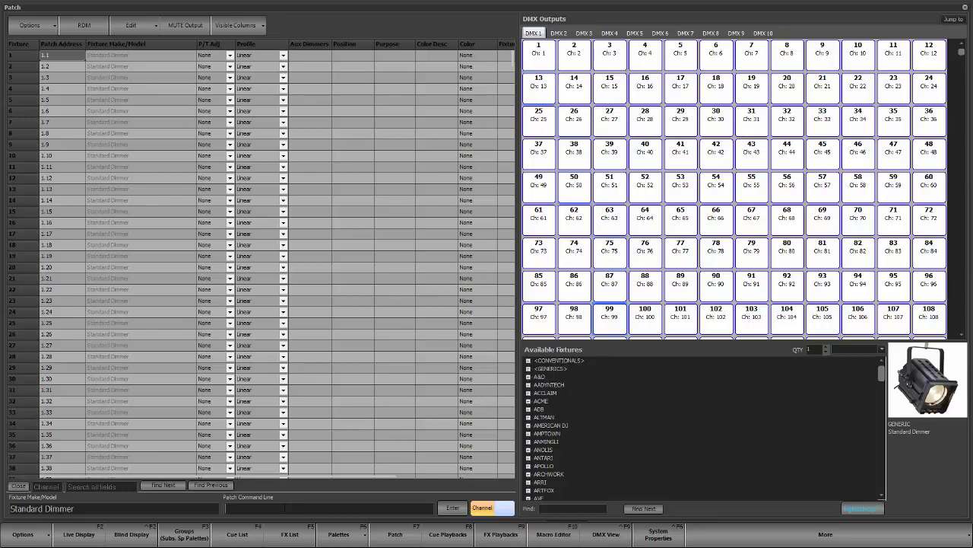
pyautogui.write('1 ')
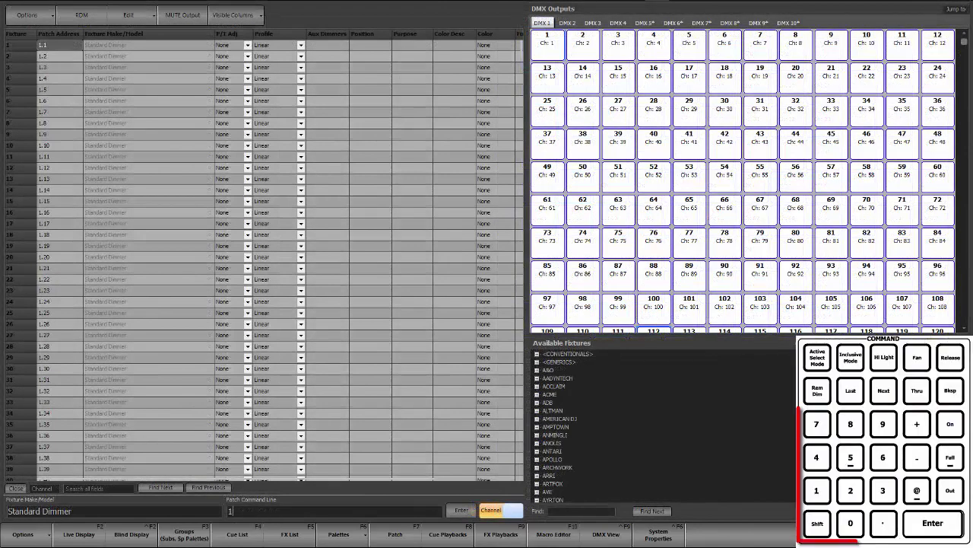
pyautogui.write('@ 2')
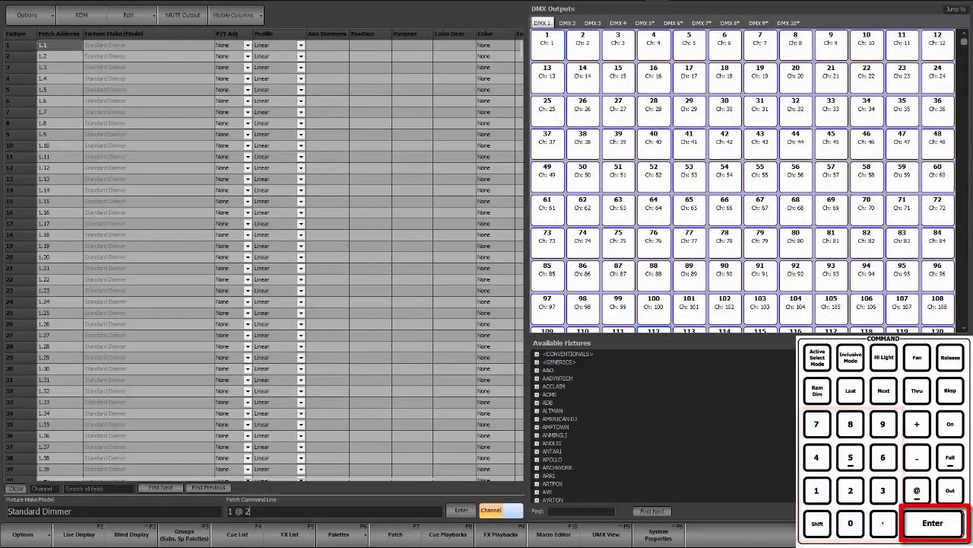
pyautogui.press('Return')
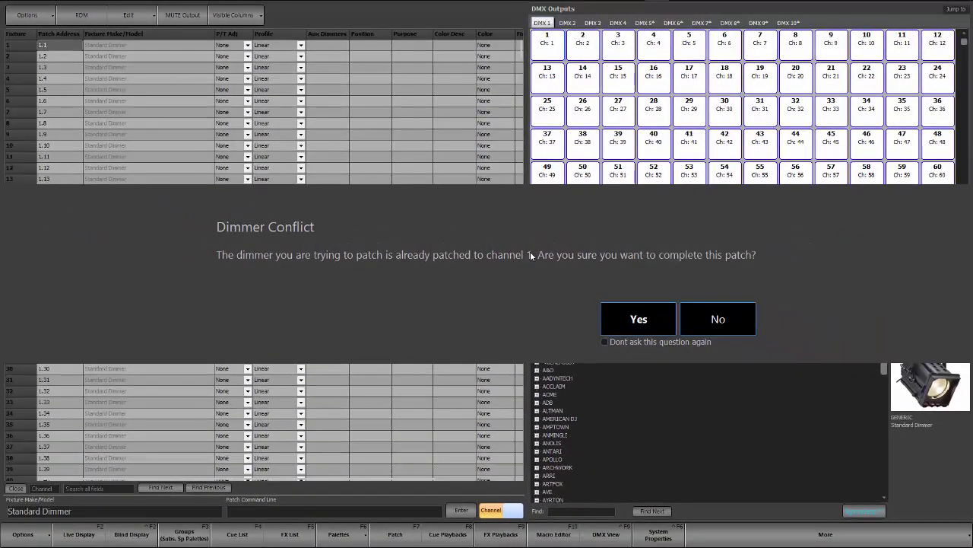
pyautogui.click(625, 314)
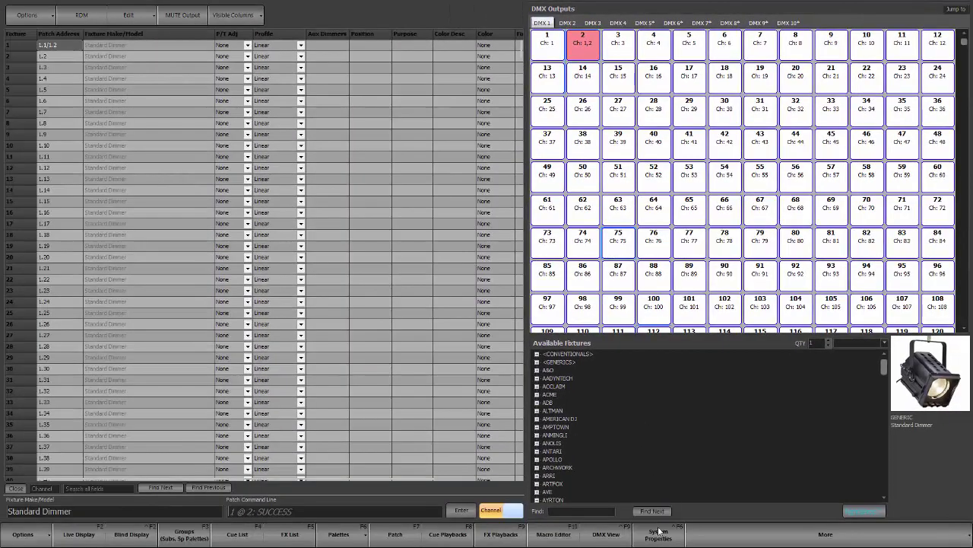
# Set System Properties to Basic mode and save the change
pyautogui.click(659, 532)
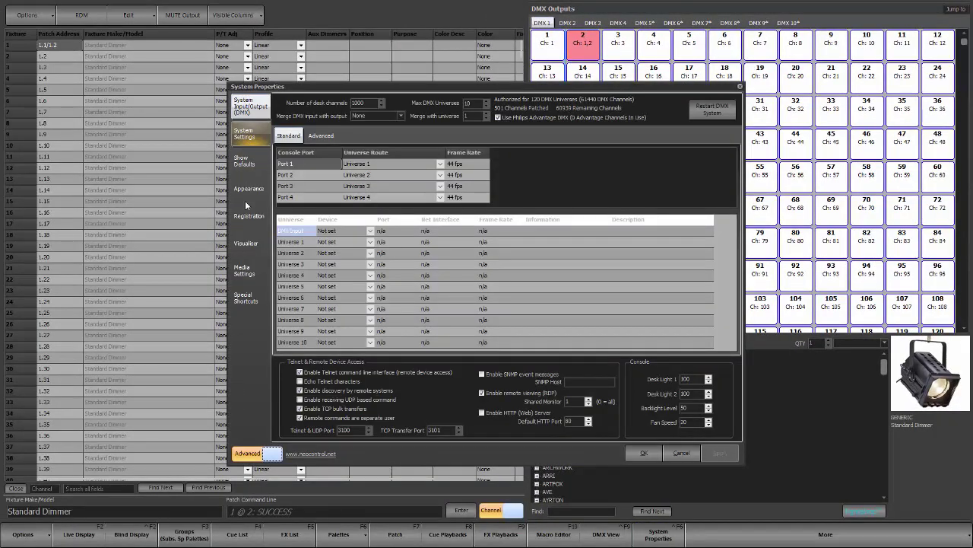
pyautogui.click(251, 454)
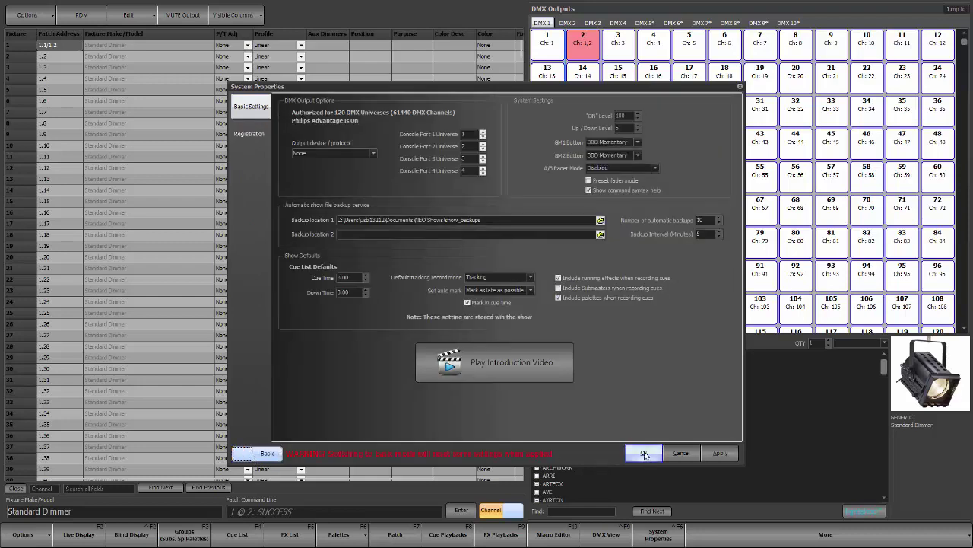
pyautogui.click(643, 453)
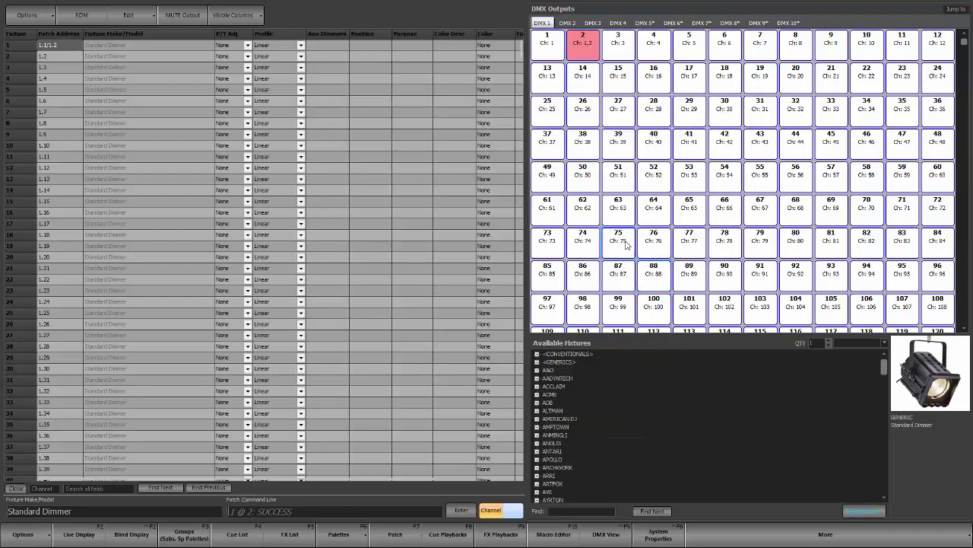
# Try to patch channel 1 to dimmer 3 with the patch command 1 @ 3, and dismiss the conflict message
pyautogui.write('1@3')
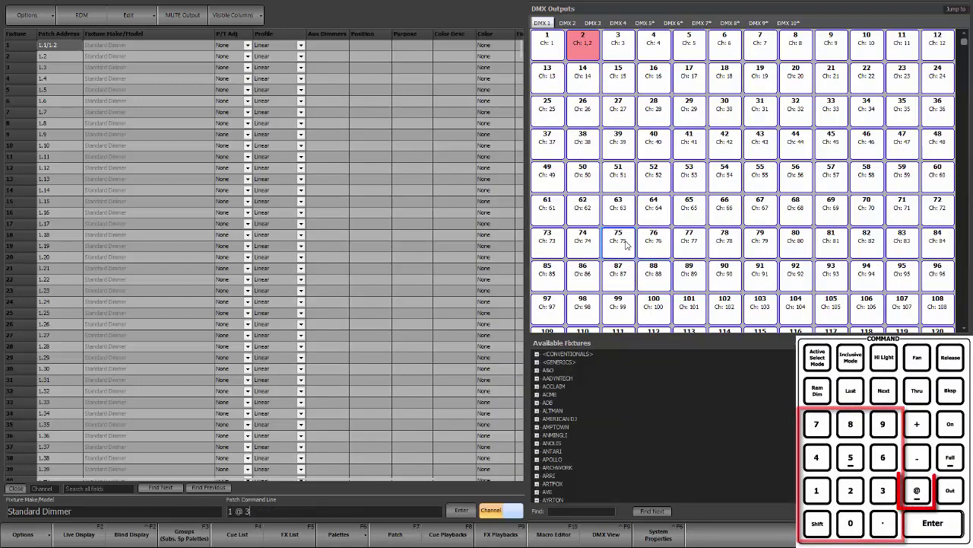
pyautogui.press('Return')
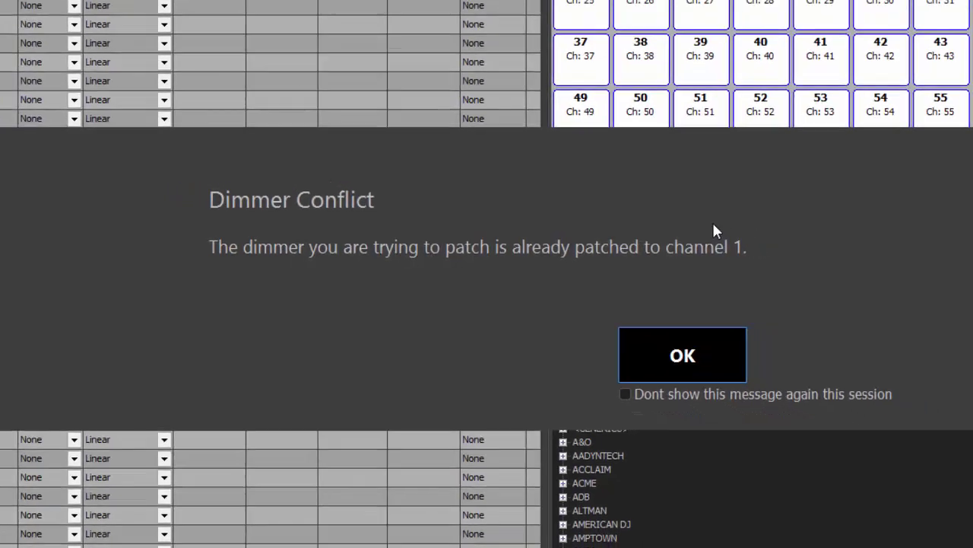
pyautogui.click(705, 366)
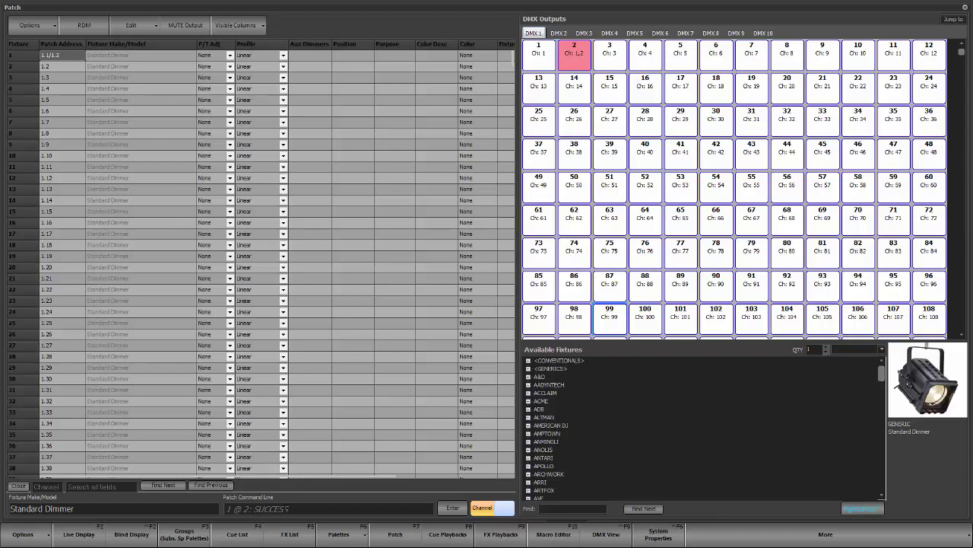
# Clear the patch of channels 1 through 1000 with the patch command 1 THRU 1000 @
pyautogui.write('1t1000')
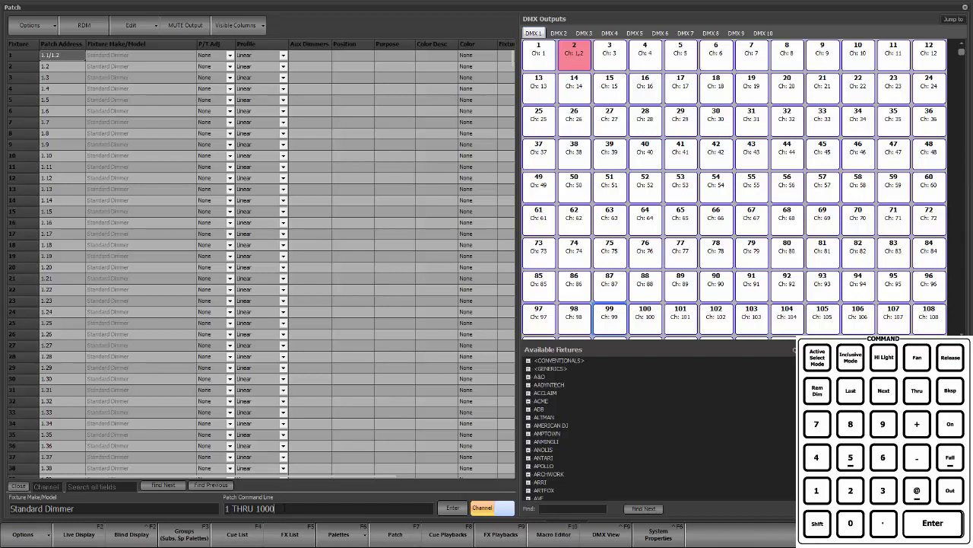
pyautogui.write('@')
pyautogui.press('Return')
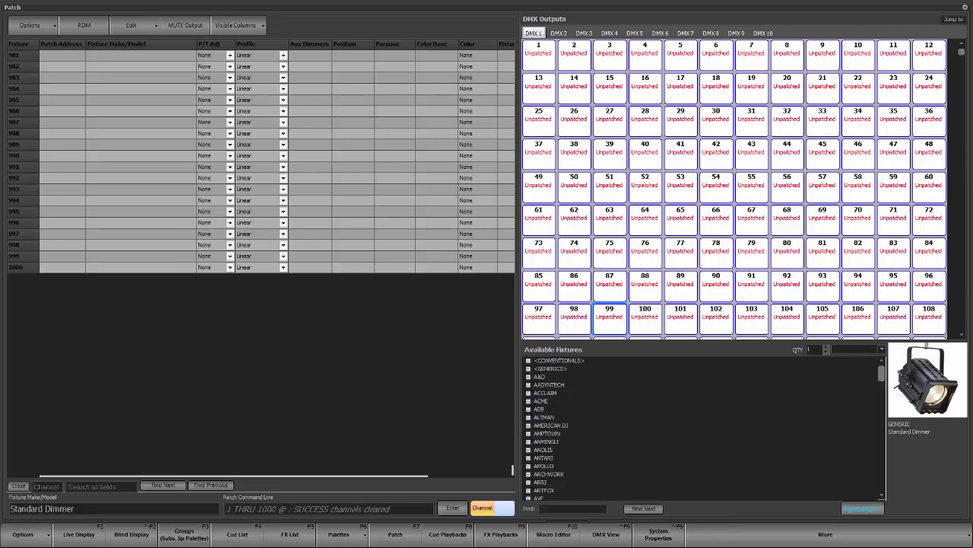
# Select channel 1 in the patch and patch it to dimmer 12 with the command 1 @ 12
pyautogui.write('1')
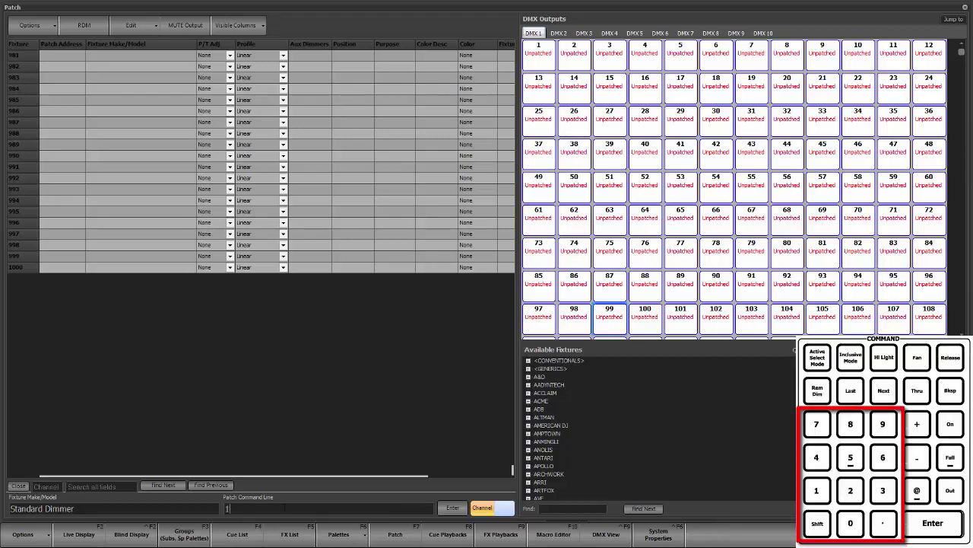
pyautogui.press('Return')
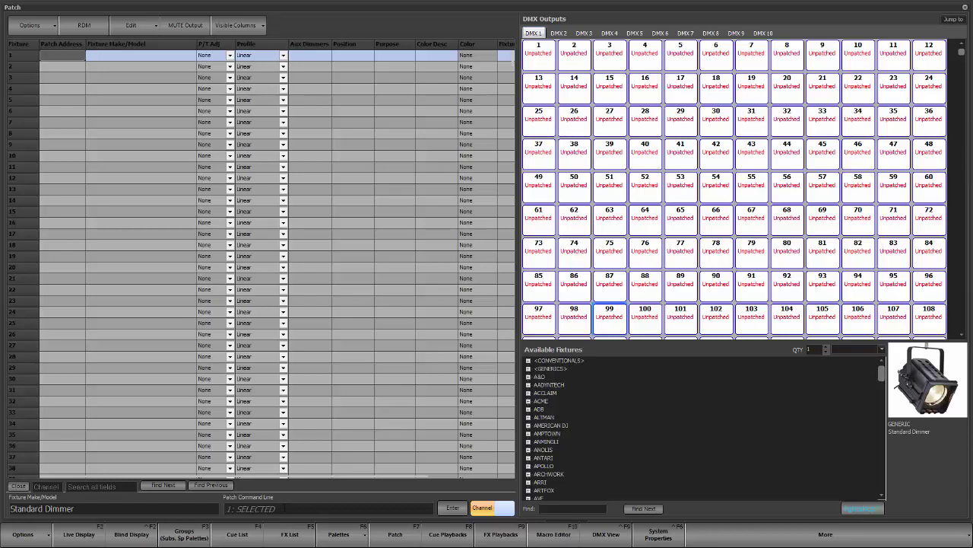
pyautogui.write('a')
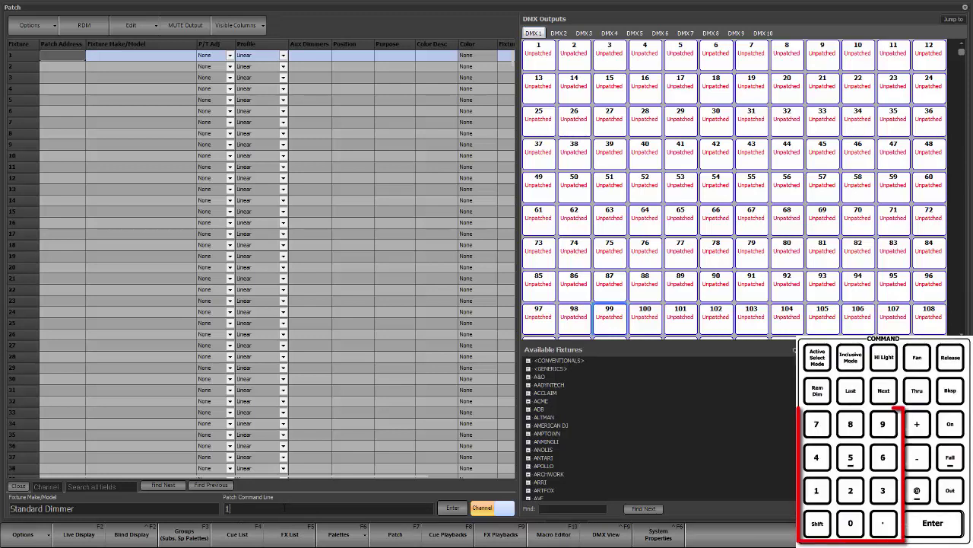
pyautogui.write('12')
pyautogui.press('Return')
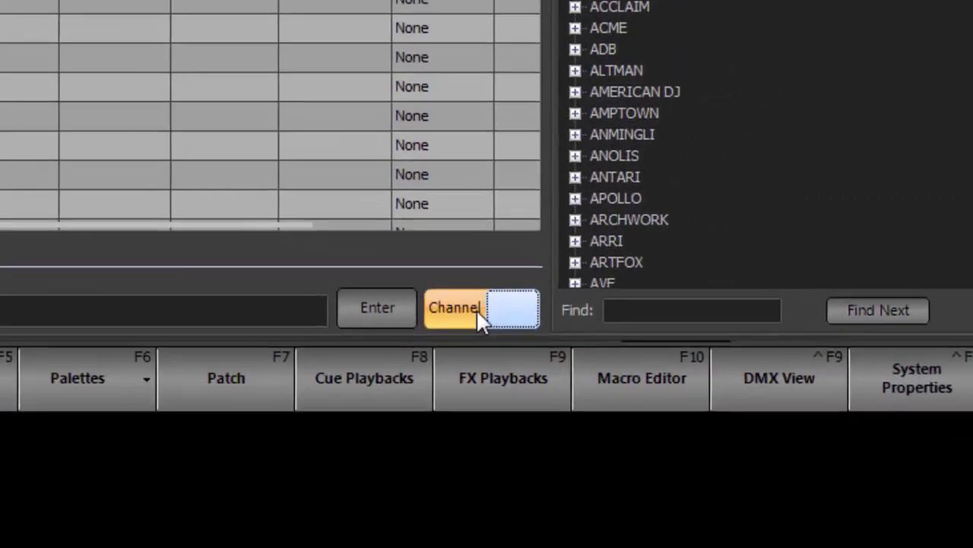
# Switch the patch command line to Dimmer mode and patch dimmer 13 to channel 2 with 13 @ 2
pyautogui.click(485, 507)
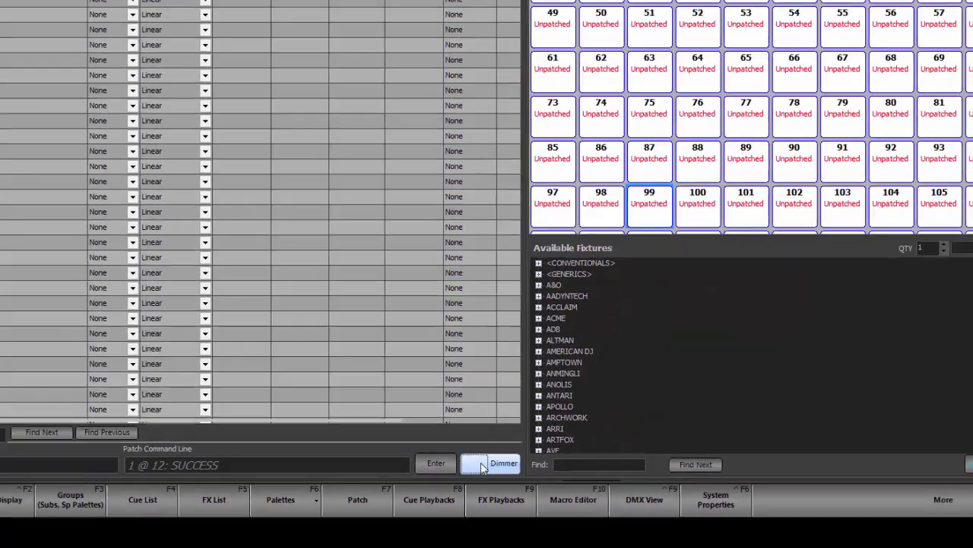
pyautogui.write('13 @ ')
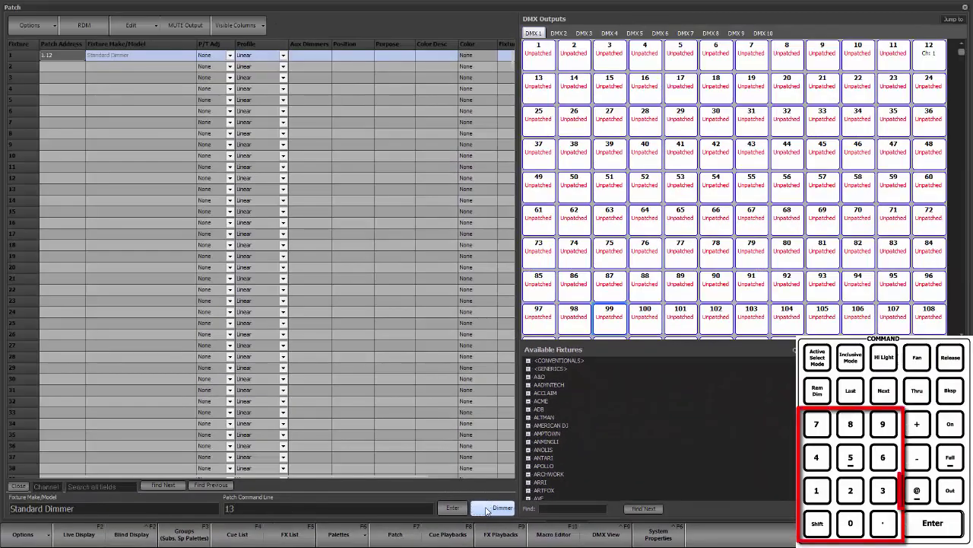
pyautogui.write('2')
pyautogui.press('Return')
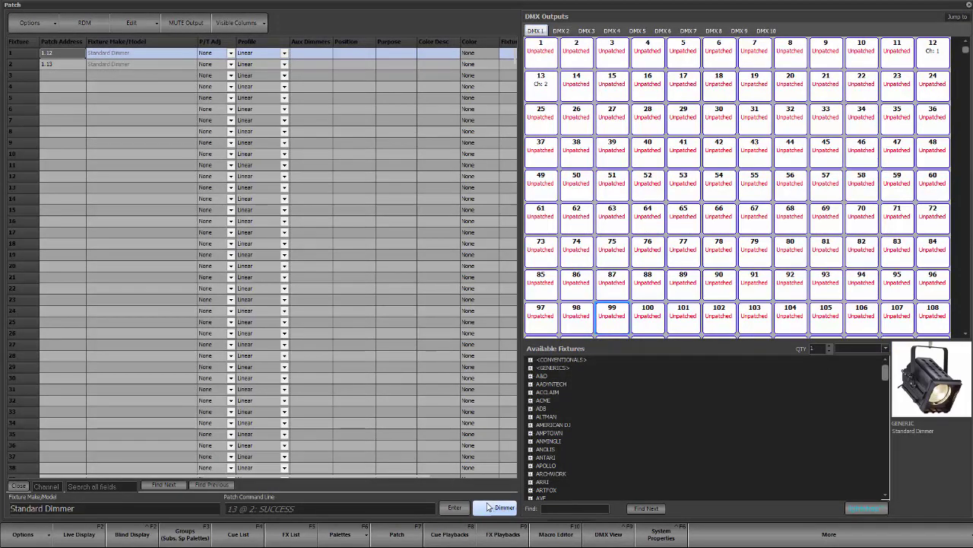
# Return the patch command line to Channel mode and unpatch channels 1 and 2 with 1+2 @
pyautogui.click(496, 508)
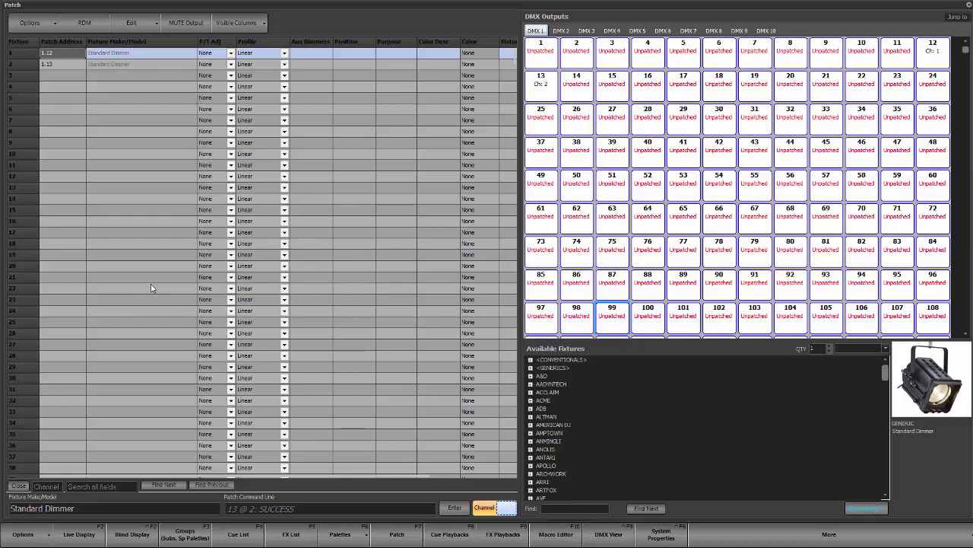
pyautogui.write('1+2@')
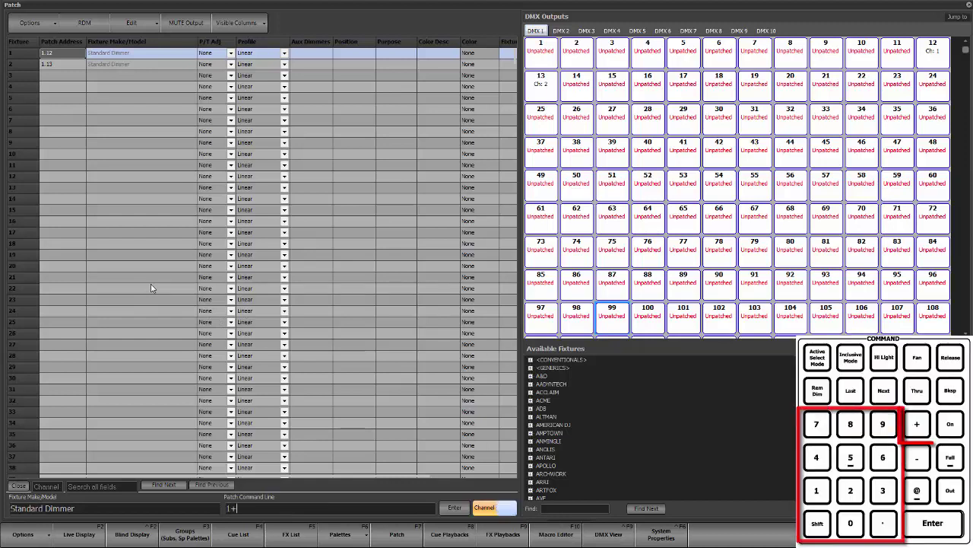
pyautogui.press('Return')
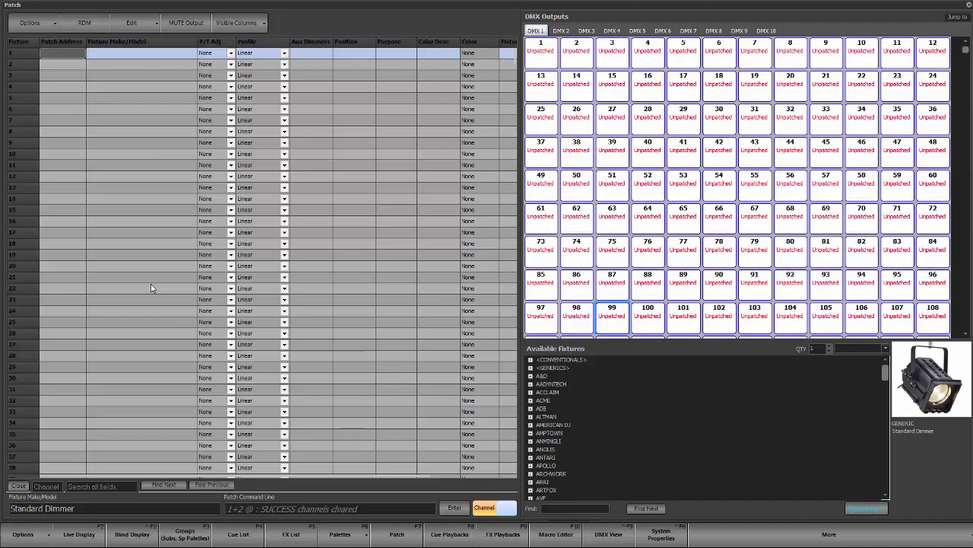
# Patch channels 1 through 100 to consecutive dimmers starting at dimmer 1
pyautogui.write('1t100a')
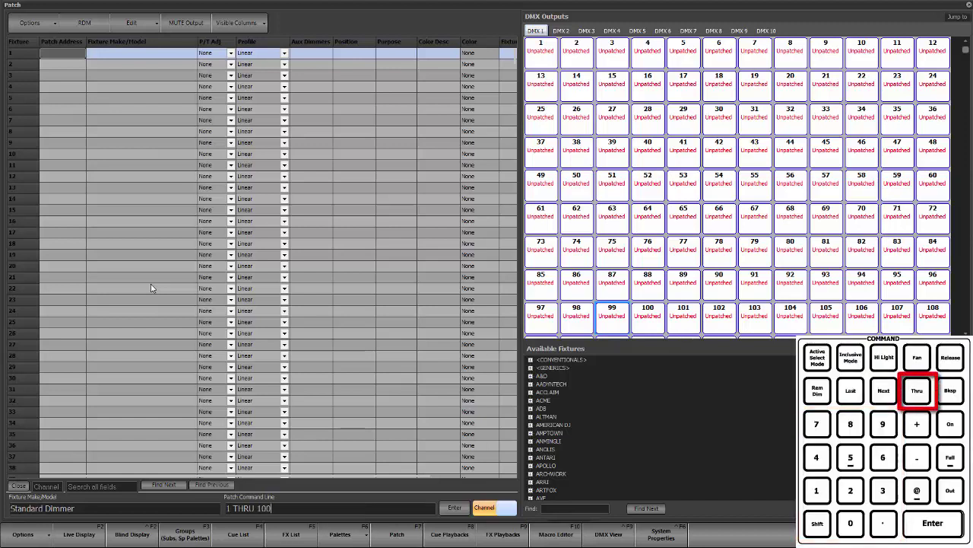
pyautogui.write('1')
pyautogui.press('Return')
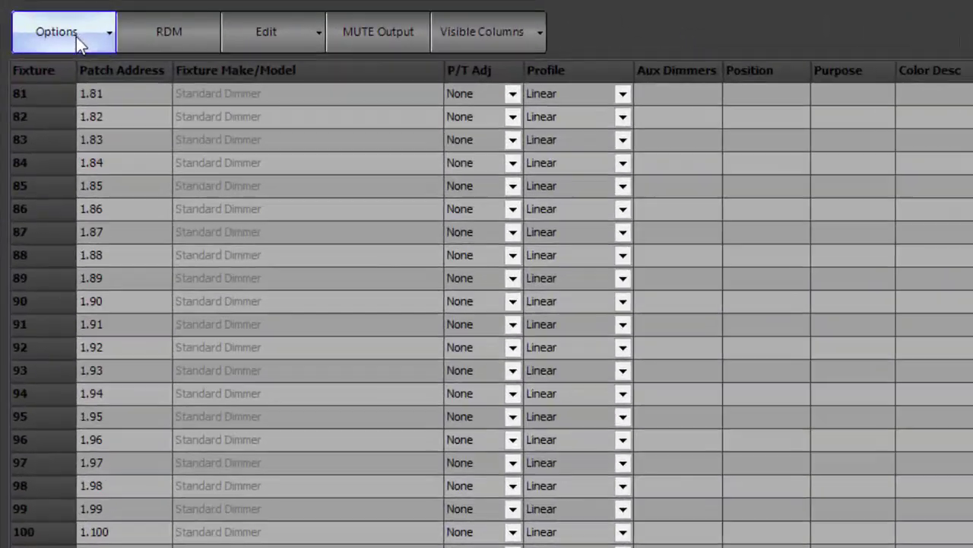
pyautogui.click(27, 14)
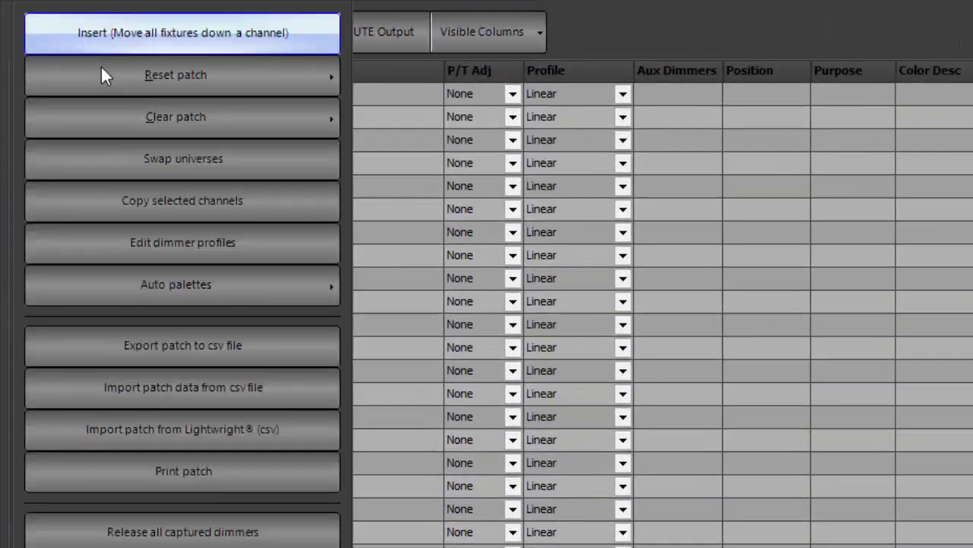
pyautogui.moveTo(124, 68)
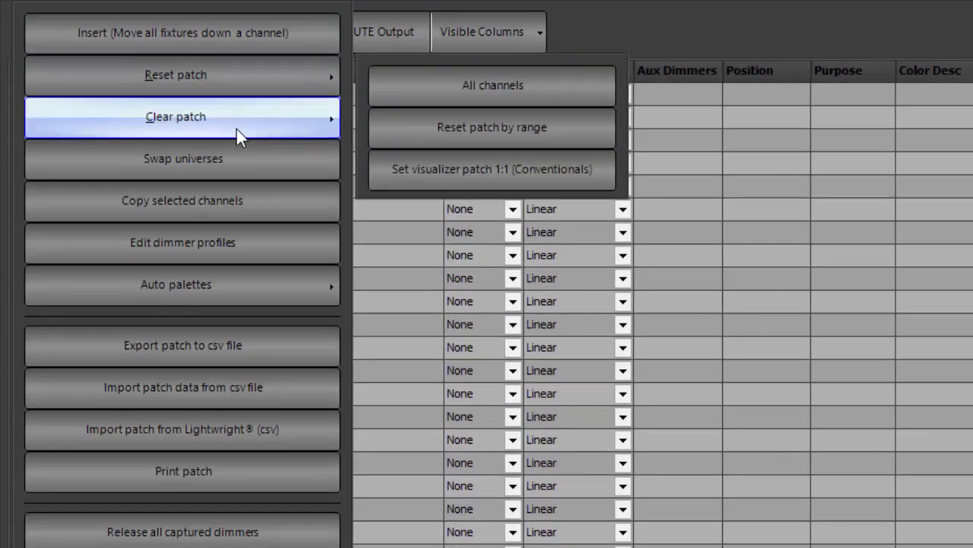
pyautogui.moveTo(236, 125)
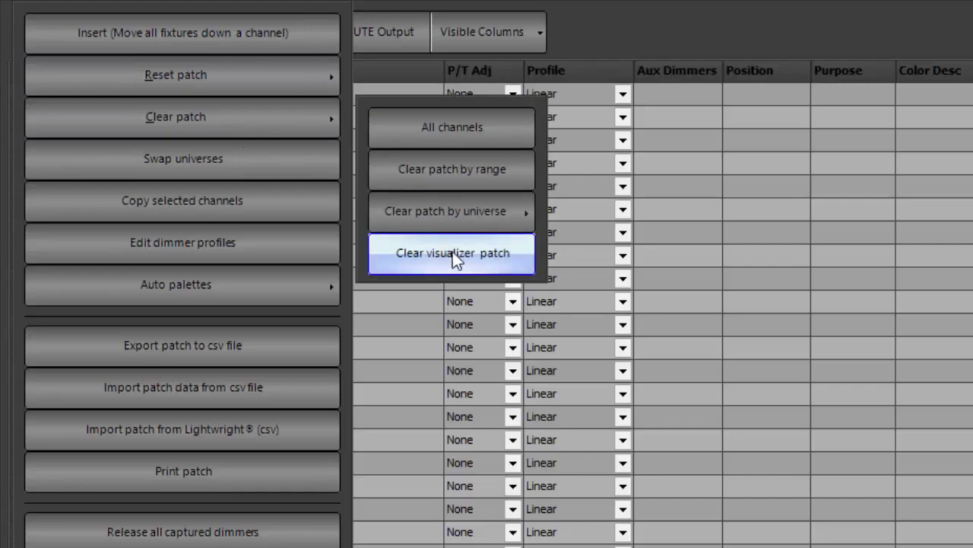
pyautogui.moveTo(452, 219)
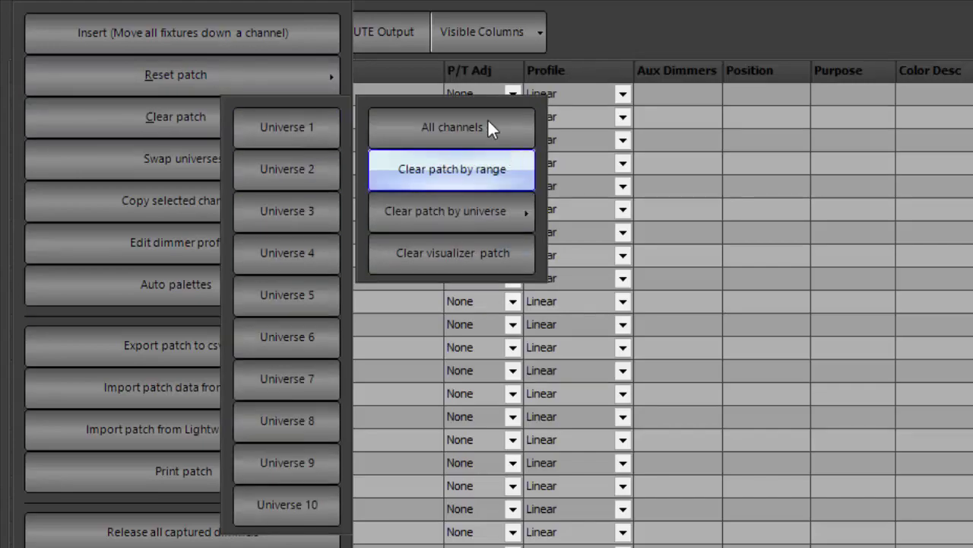
pyautogui.click(601, 29)
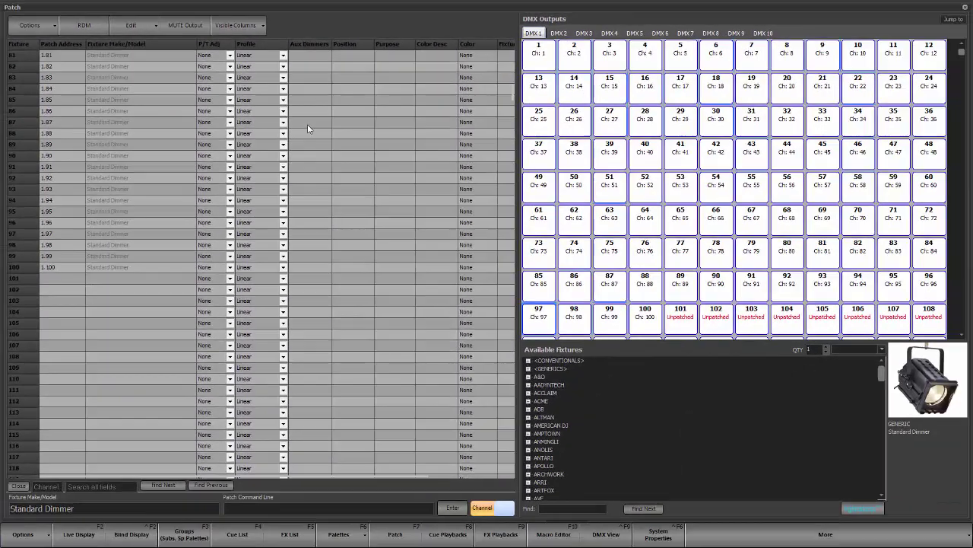
# Go to channel 1 in the patch and set the Position of channels 1 through 9 to Cove
pyautogui.write('1')
pyautogui.press('Return')
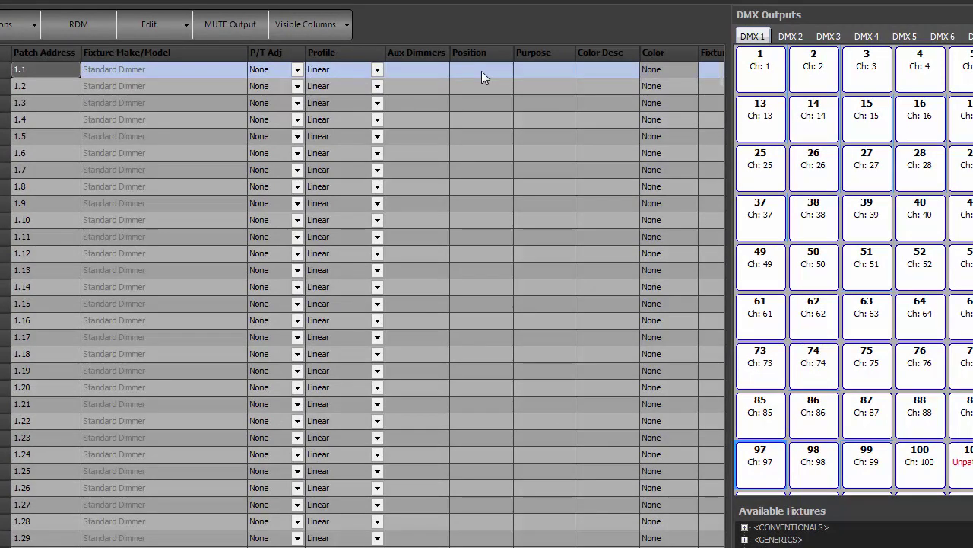
pyautogui.click(477, 70)
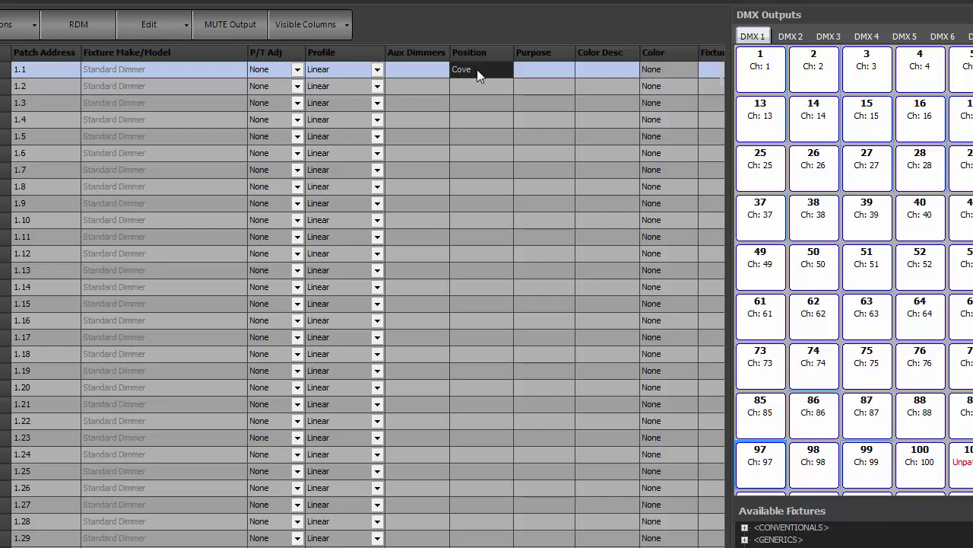
pyautogui.hotkey('shift', 'Down')
pyautogui.hotkey('shift', 'Down')
pyautogui.hotkey('shift', 'Down')
pyautogui.hotkey('shift', 'Down')
pyautogui.hotkey('shift', 'Down')
pyautogui.hotkey('shift', 'Down')
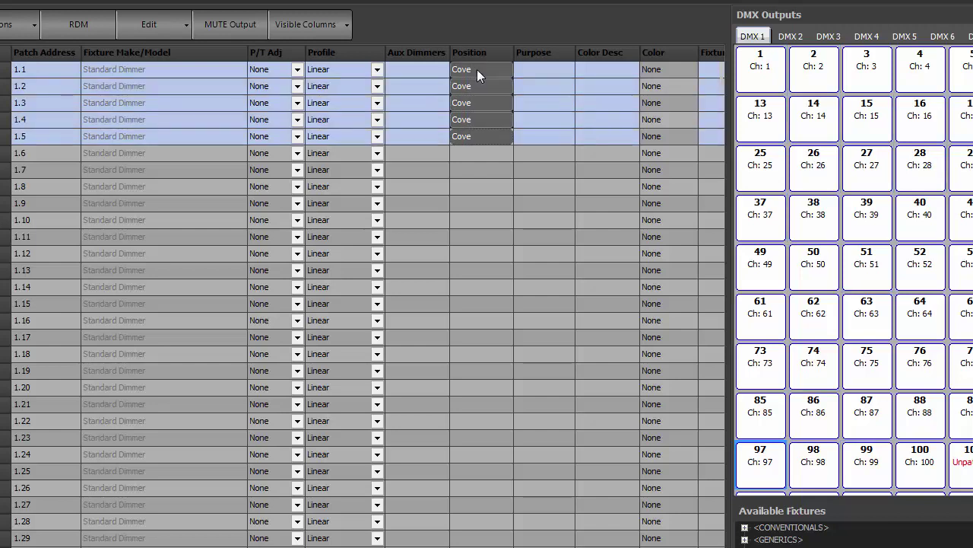
pyautogui.hotkey('shift', 'Down')
pyautogui.hotkey('shift', 'Down')
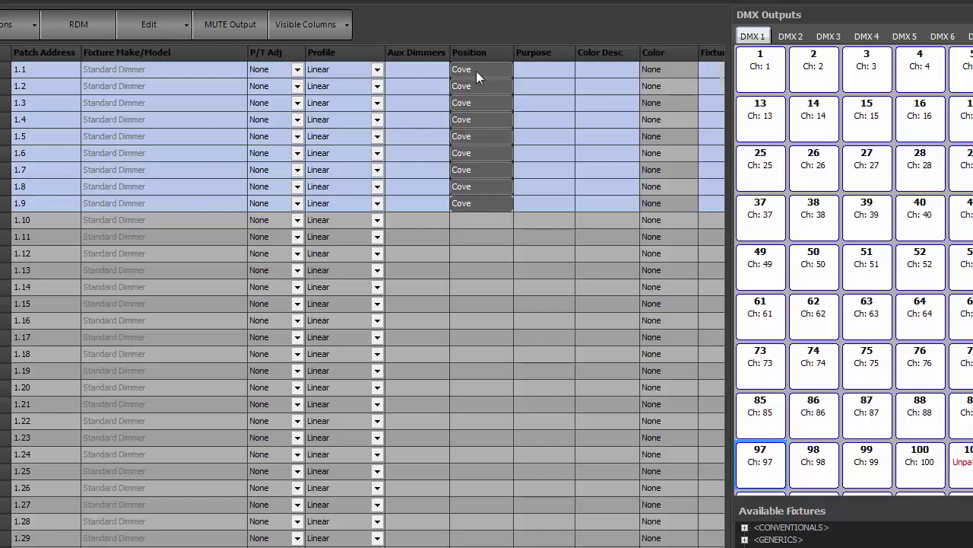
# Set the Purpose of channels 1 through 9 to Warm Fts
pyautogui.click(543, 68)
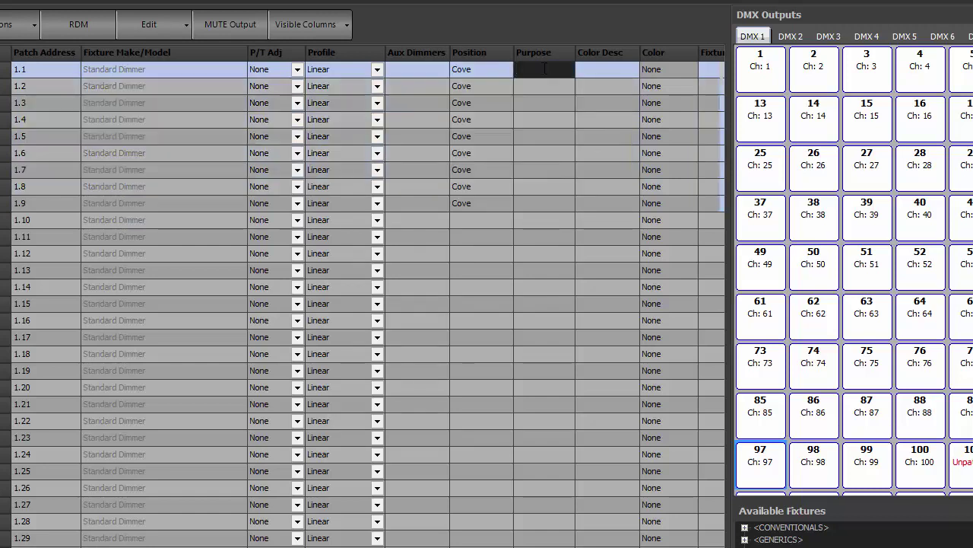
pyautogui.write('Warm Fi')
pyautogui.write('s')
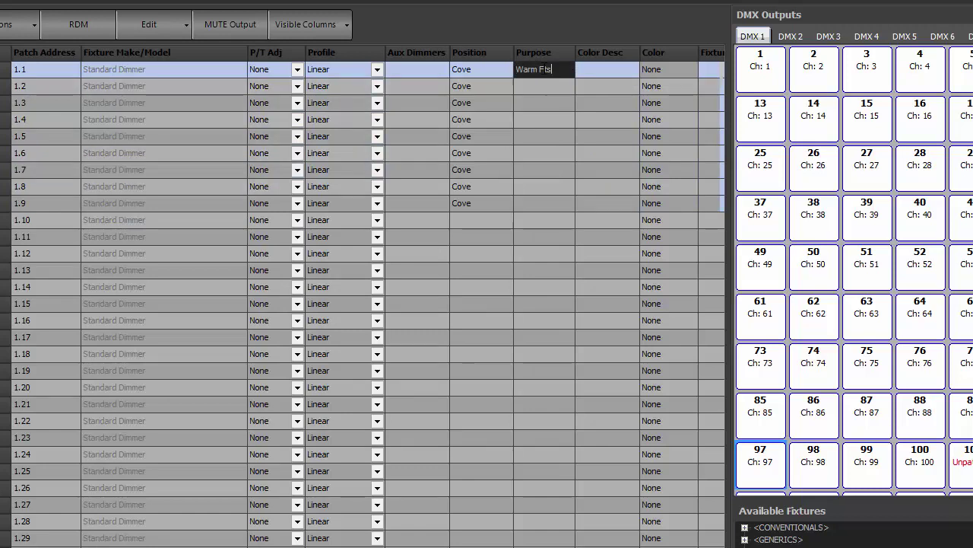
pyautogui.hotkey('shift', 'Down')
pyautogui.hotkey('shift', 'Down')
pyautogui.hotkey('shift', 'Down')
pyautogui.hotkey('shift', 'Down')
pyautogui.hotkey('shift', 'Down')
pyautogui.hotkey('shift', 'Down')
pyautogui.hotkey('shift', 'Down')
pyautogui.hotkey('shift', 'Down')
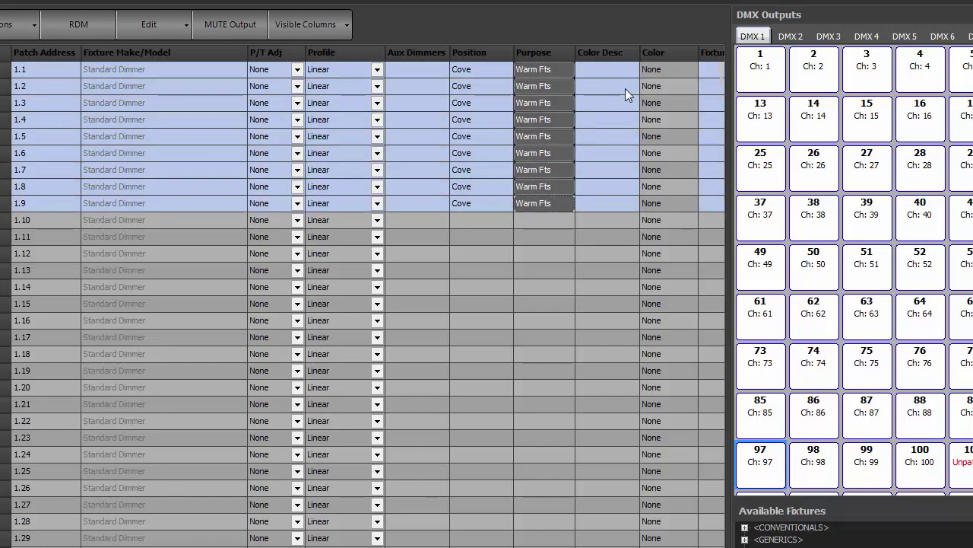
# Assign the gel color R305 to channels 1 through 9
pyautogui.click(668, 71)
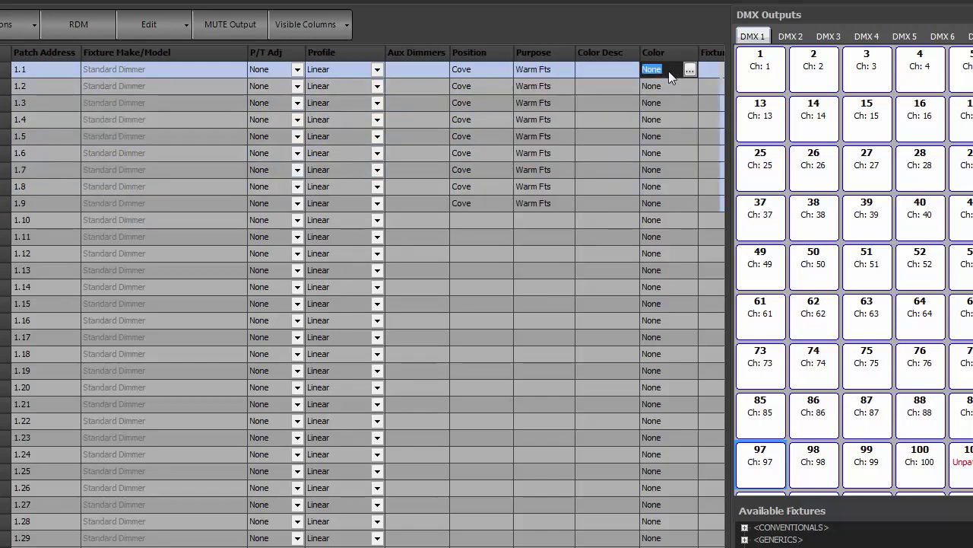
pyautogui.write('R305')
pyautogui.hotkey('shift', 'Down')
pyautogui.hotkey('shift', 'Down')
pyautogui.hotkey('shift', 'Down')
pyautogui.hotkey('shift', 'Down')
pyautogui.hotkey('shift', 'Down')
pyautogui.hotkey('shift', 'Down')
pyautogui.hotkey('shift', 'Down')
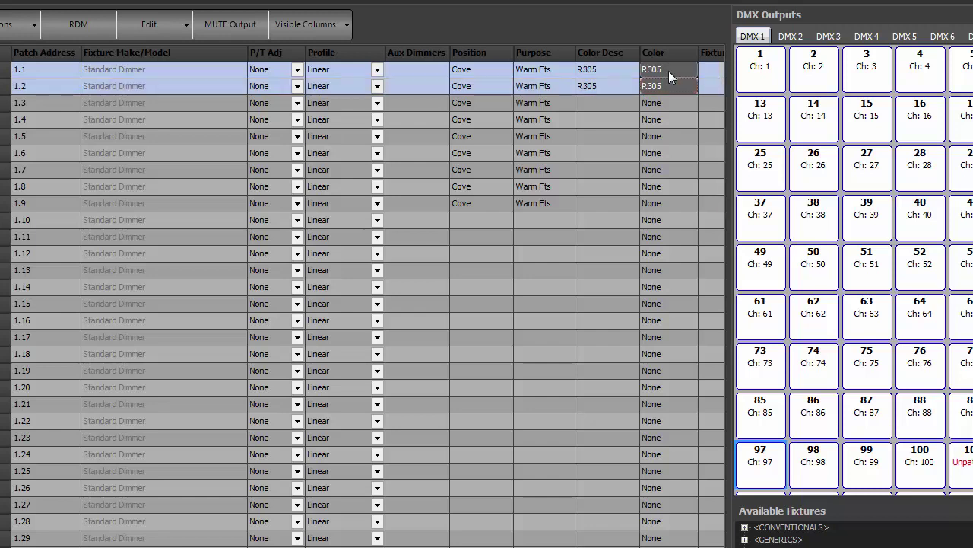
pyautogui.hotkey('shift', 'Down')
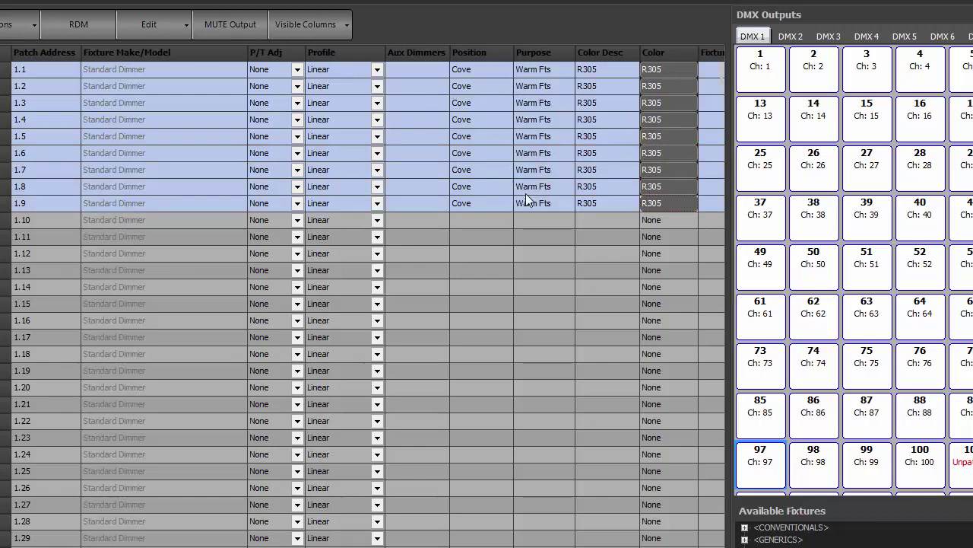
# Set the Position of channels 11 through 19 to Cove
pyautogui.doubleClick(465, 238)
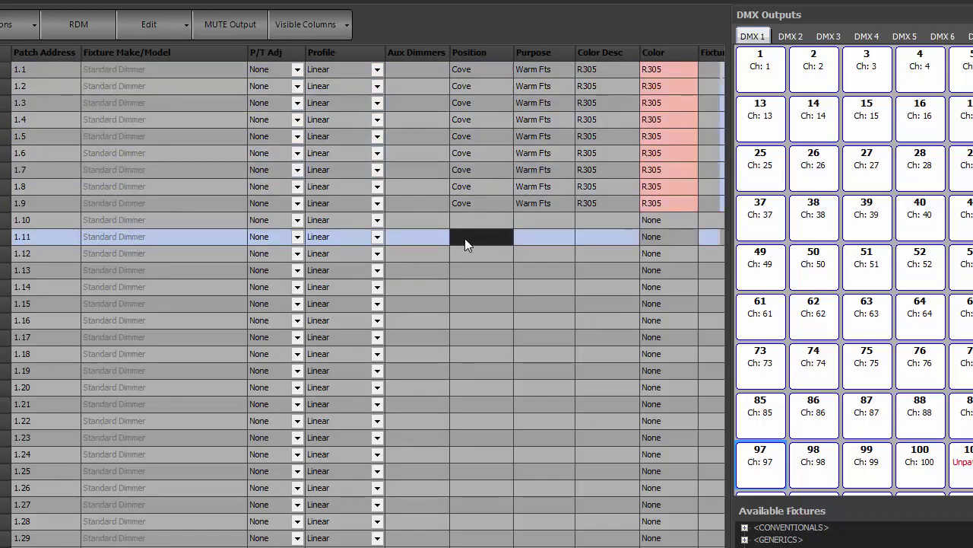
pyautogui.write('Cove')
pyautogui.hotkey('shift', 'Down')
pyautogui.hotkey('shift', 'Down')
pyautogui.hotkey('shift', 'Down')
pyautogui.hotkey('shift', 'Down')
pyautogui.hotkey('shift', 'Down')
pyautogui.hotkey('shift', 'Down')
pyautogui.hotkey('shift', 'Down')
pyautogui.hotkey('shift', 'Down')
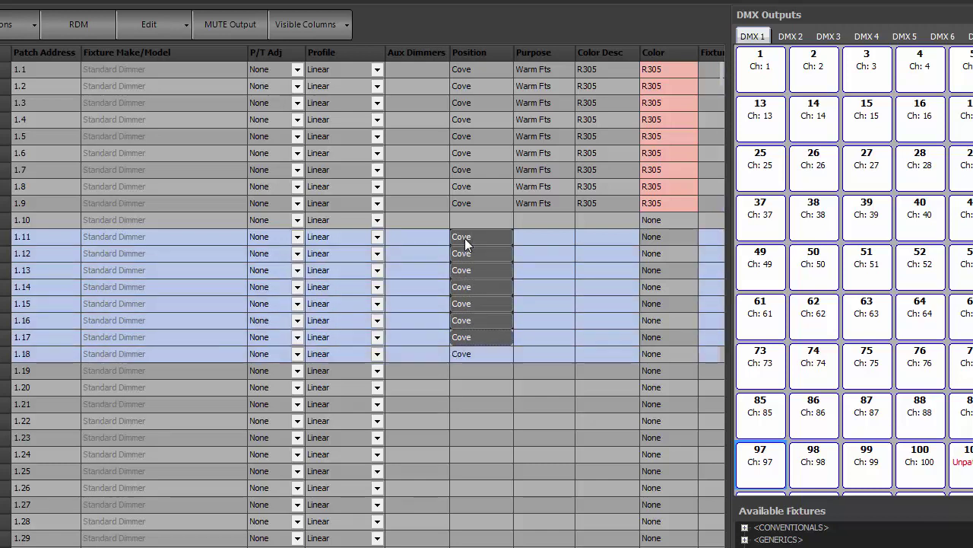
# Set the Purpose of channels 11 through 19 to Cool Frts
pyautogui.click(537, 235)
pyautogui.write('Cool Fts')
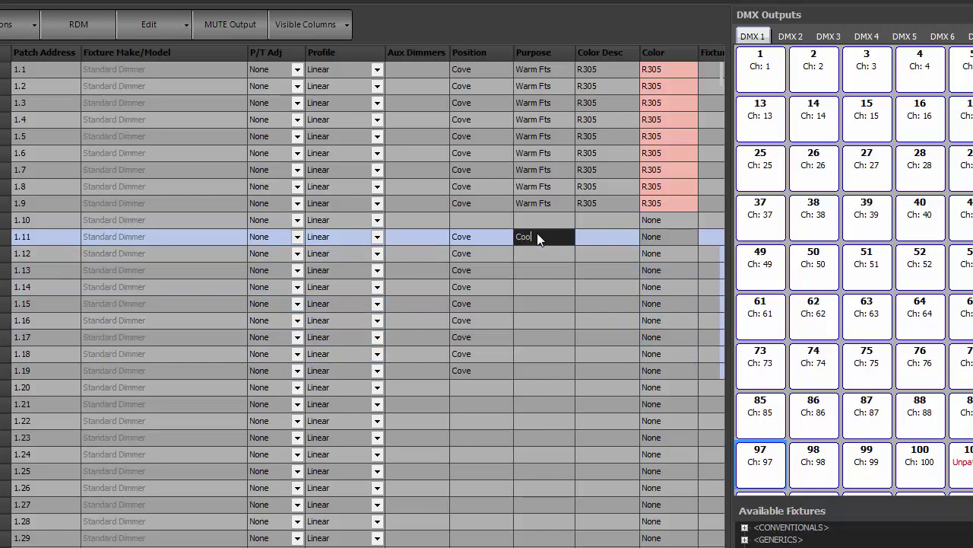
pyautogui.hotkey('shift', 'Down')
pyautogui.hotkey('shift', 'Down')
pyautogui.hotkey('shift', 'Down')
pyautogui.hotkey('shift', 'Down')
pyautogui.hotkey('shift', 'Down')
pyautogui.hotkey('shift', 'Down')
pyautogui.hotkey('shift', 'Down')
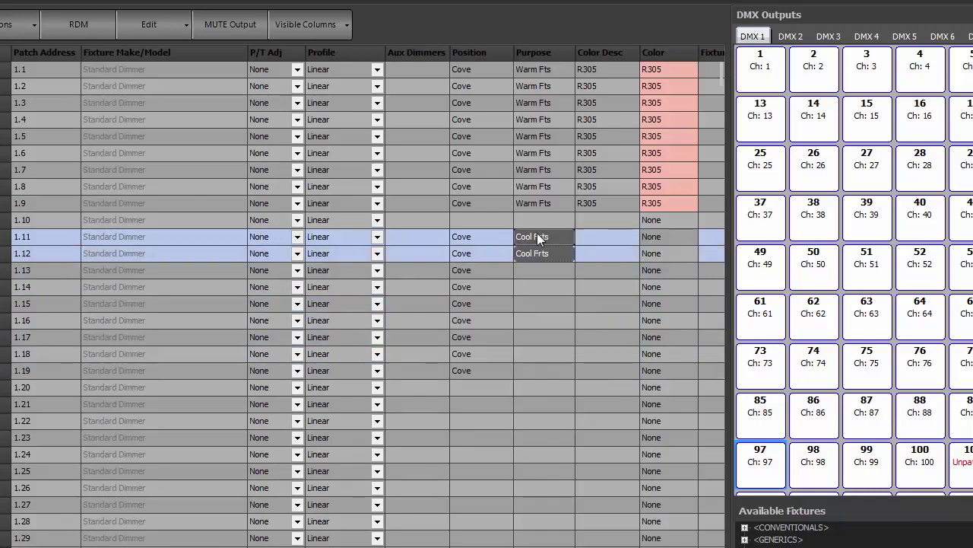
pyautogui.hotkey('shift', 'Down')
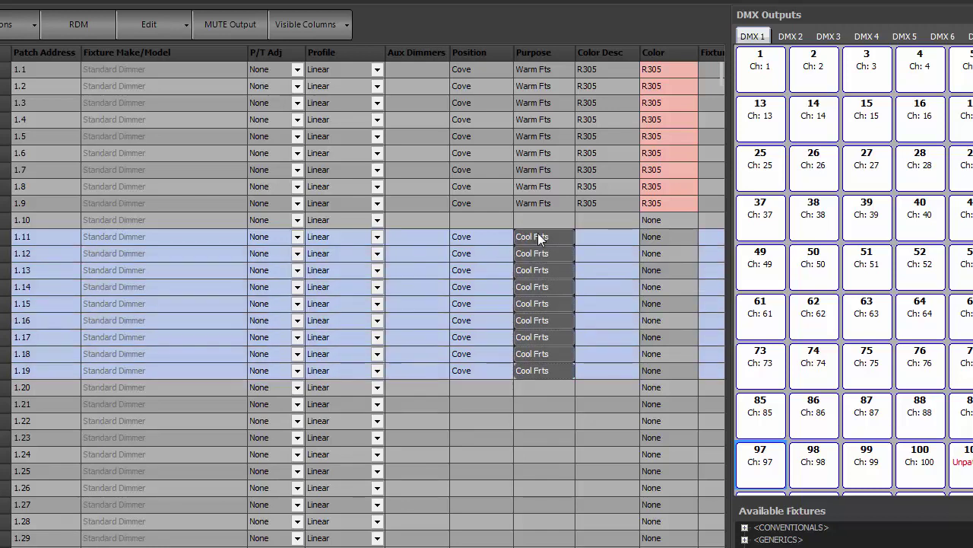
# Assign the gel color R65 to channels 11 through 19
pyautogui.click(688, 241)
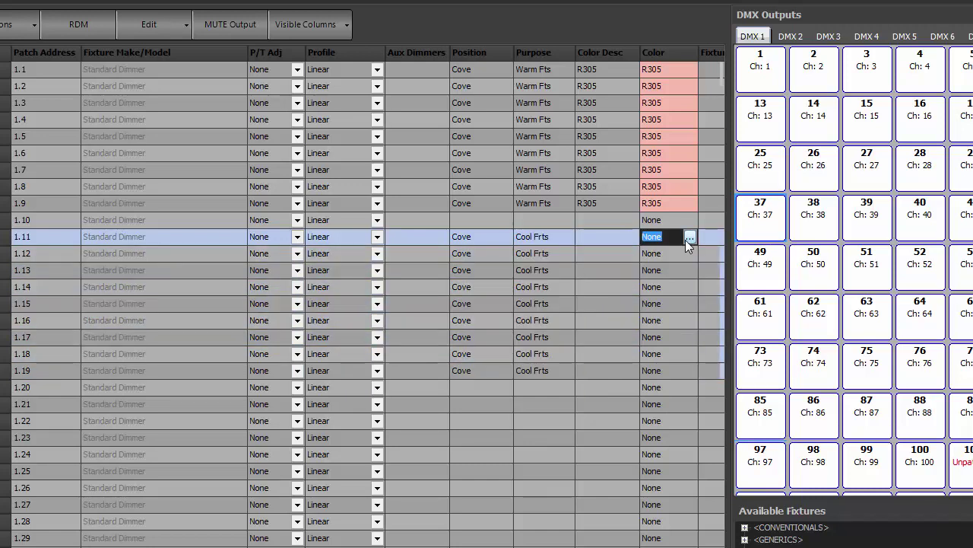
pyautogui.write('R65')
pyautogui.hotkey('shift', 'Down')
pyautogui.hotkey('shift', 'Down')
pyautogui.hotkey('shift', 'Down')
pyautogui.hotkey('shift', 'Down')
pyautogui.hotkey('shift', 'Down')
pyautogui.hotkey('shift', 'Down')
pyautogui.hotkey('shift', 'Down')
pyautogui.hotkey('shift', 'Down')
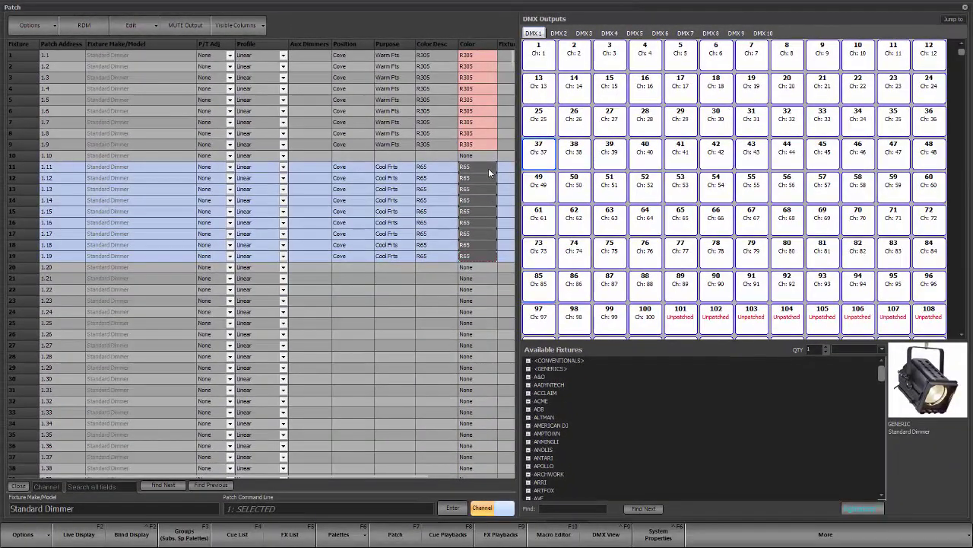
# Set the Position to 1 LX for channels 21 through 23, 2 LX for channels 24 through 26 and 3 LX for channels 27 through 29
pyautogui.click(341, 278)
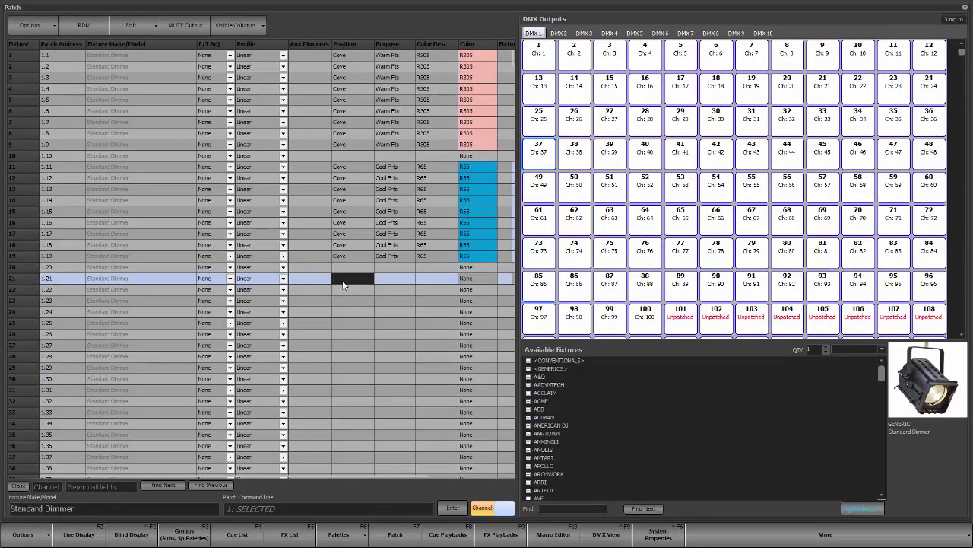
pyautogui.write('CLX')
pyautogui.press('Return')
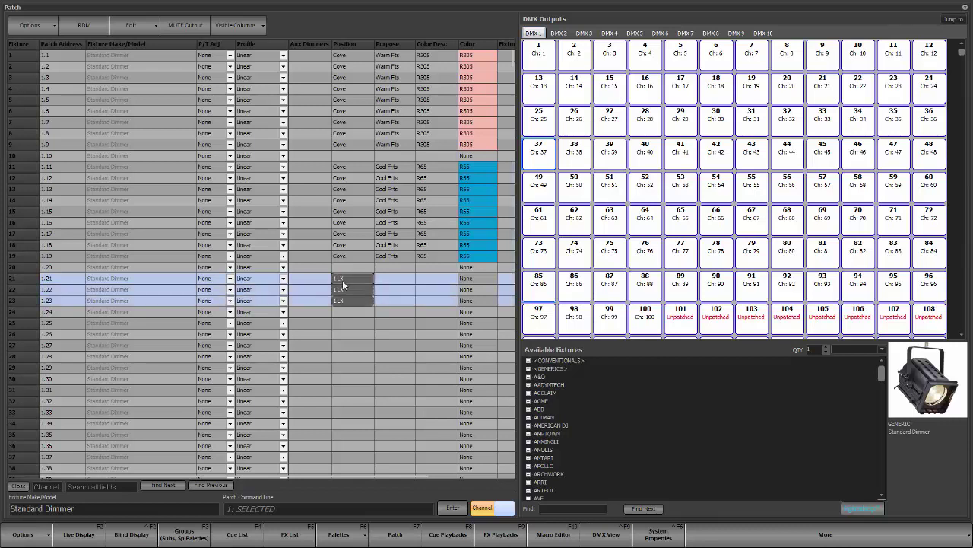
pyautogui.press('Down')
pyautogui.write('2')
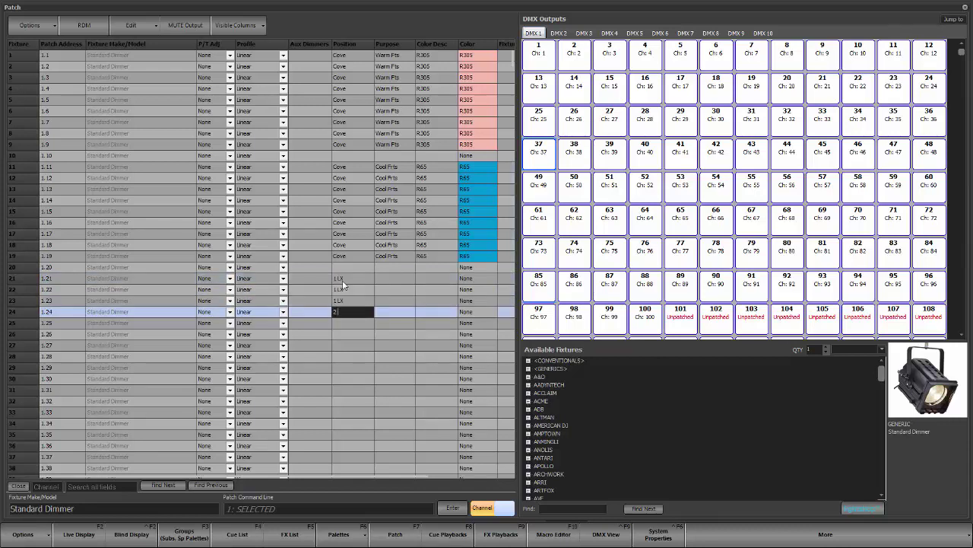
pyautogui.write(' LX')
pyautogui.press('Return')
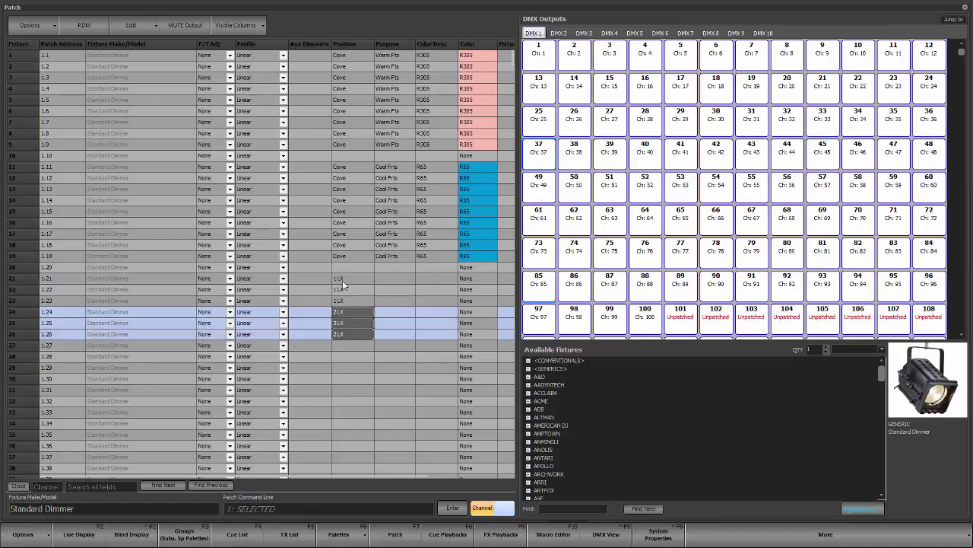
pyautogui.press('Down')
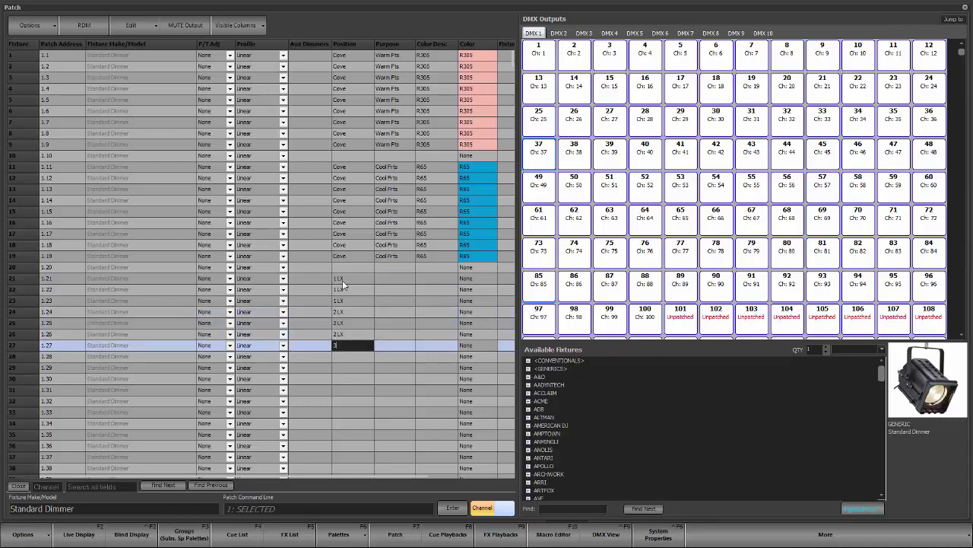
pyautogui.write('3 LX')
pyautogui.press('Return')
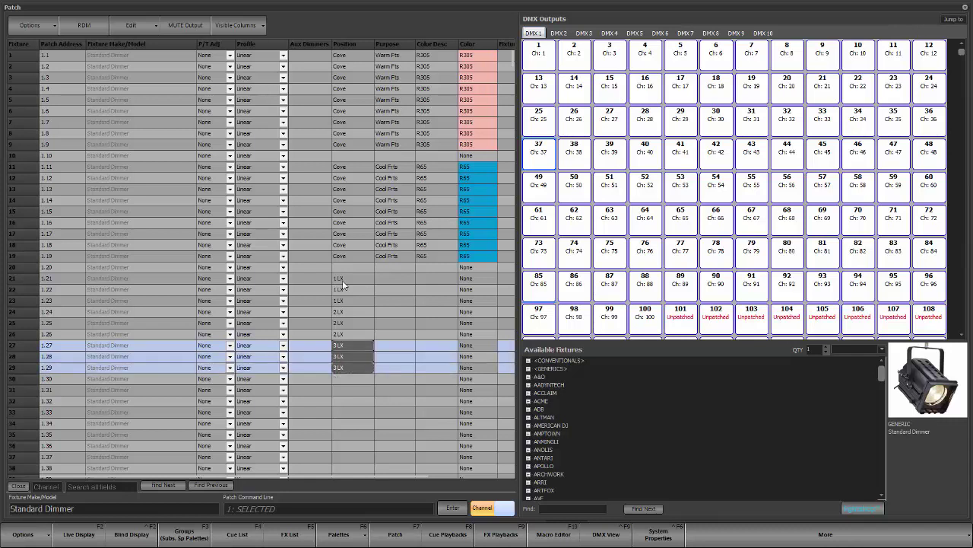
# Set the Purpose of channels 21 through 29 to Pipe Ends and their gel color to L201
pyautogui.click(404, 280)
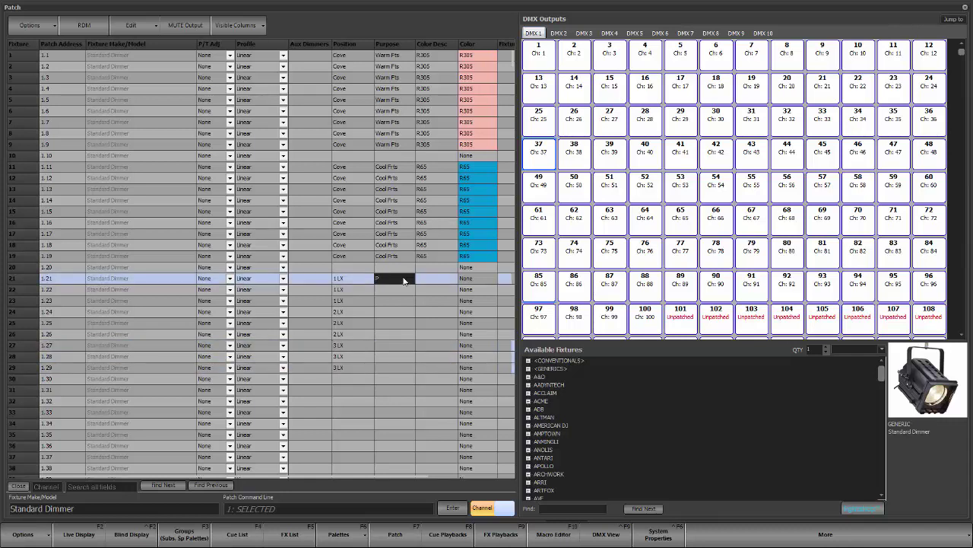
pyautogui.write('Pipe Ends')
pyautogui.press('Return')
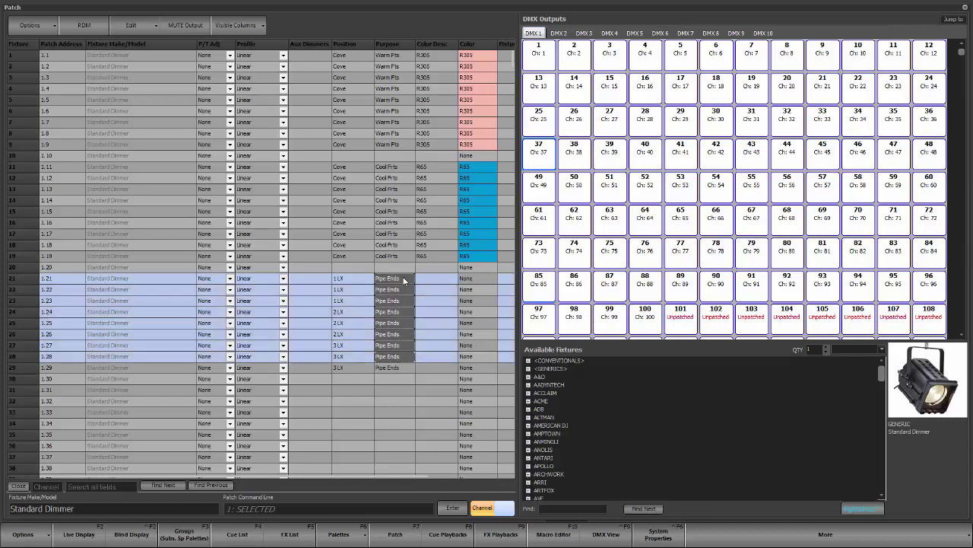
pyautogui.click(477, 280)
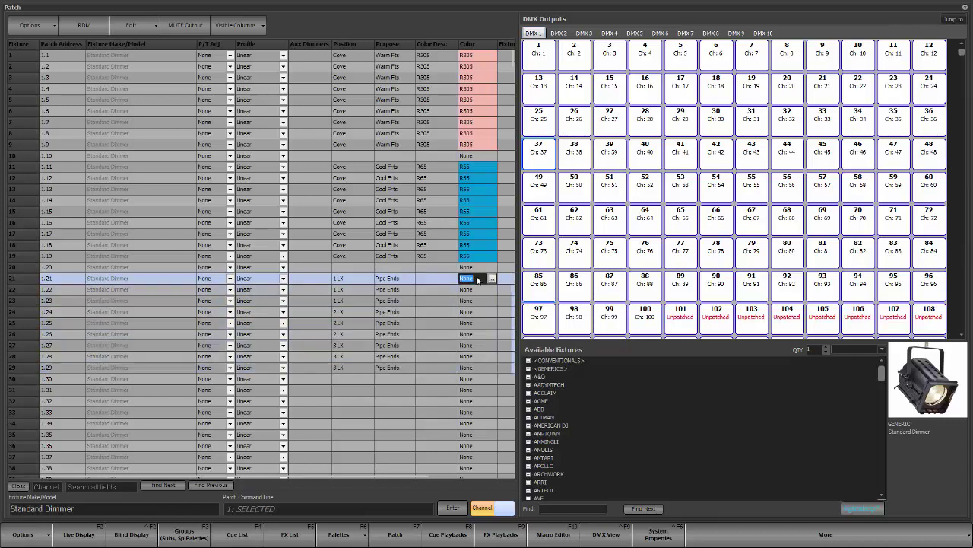
pyautogui.write('L201')
pyautogui.press('Return')
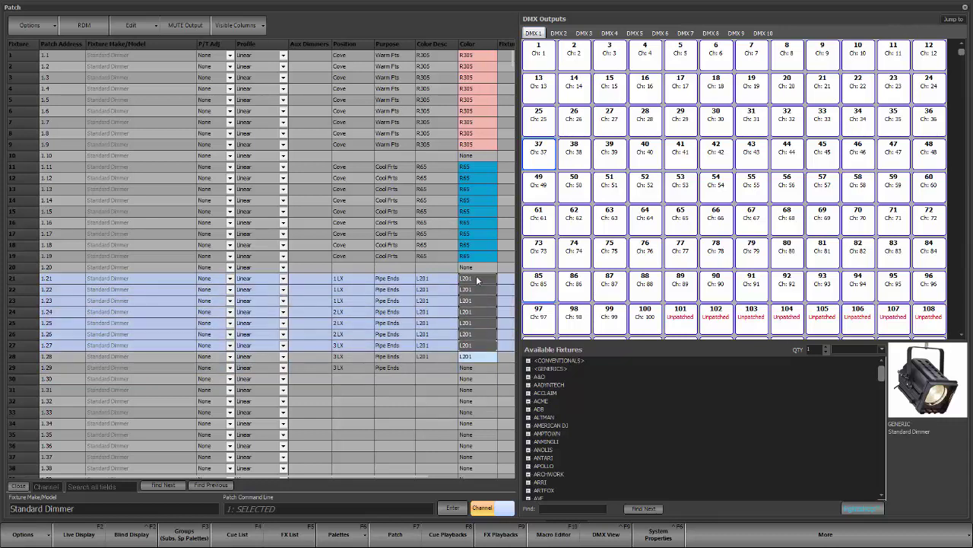
# Set the Position to 1 LX for channels 31 through 33, 2 LX for channels 34 through 36 and 3 LX for channels 37 through 39
pyautogui.click(356, 391)
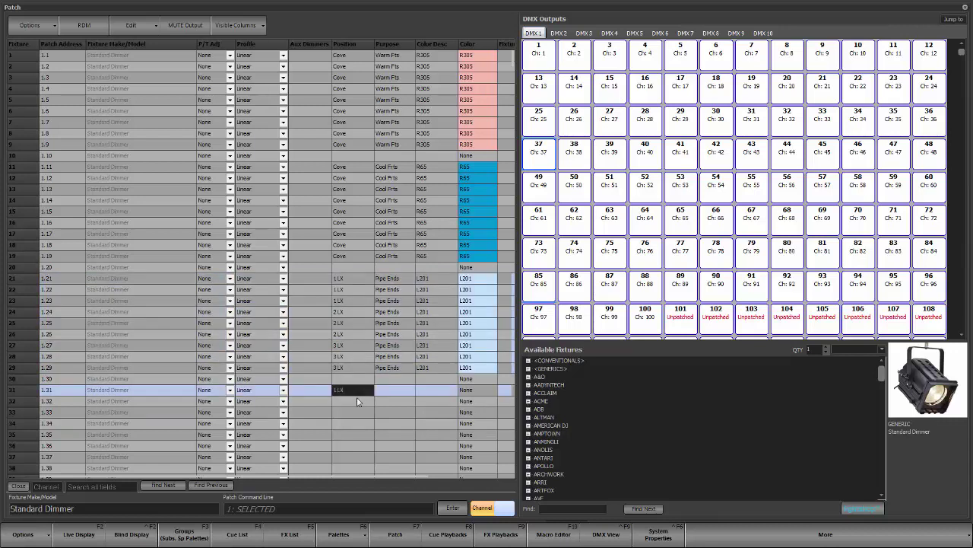
pyautogui.press('Return')
pyautogui.write('2')
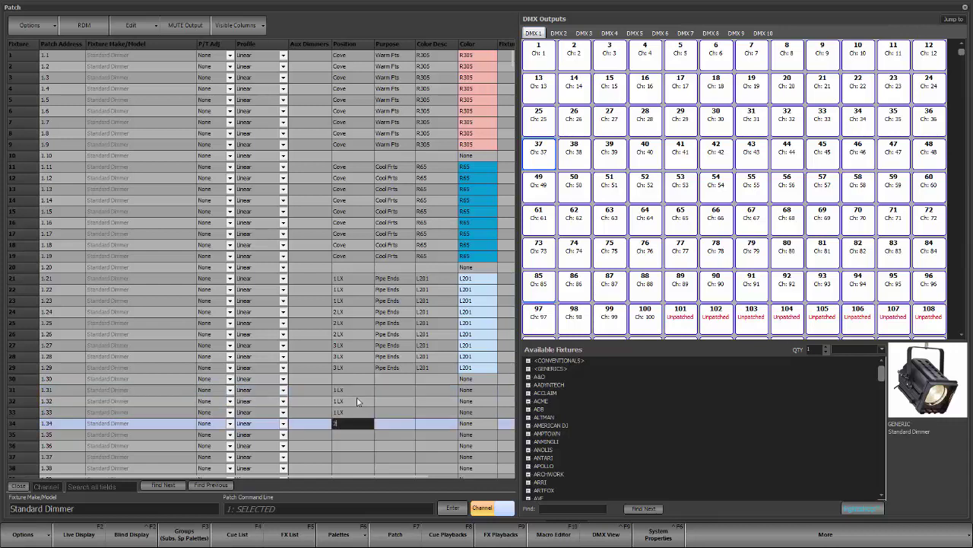
pyautogui.write(' LX')
pyautogui.press('Return')
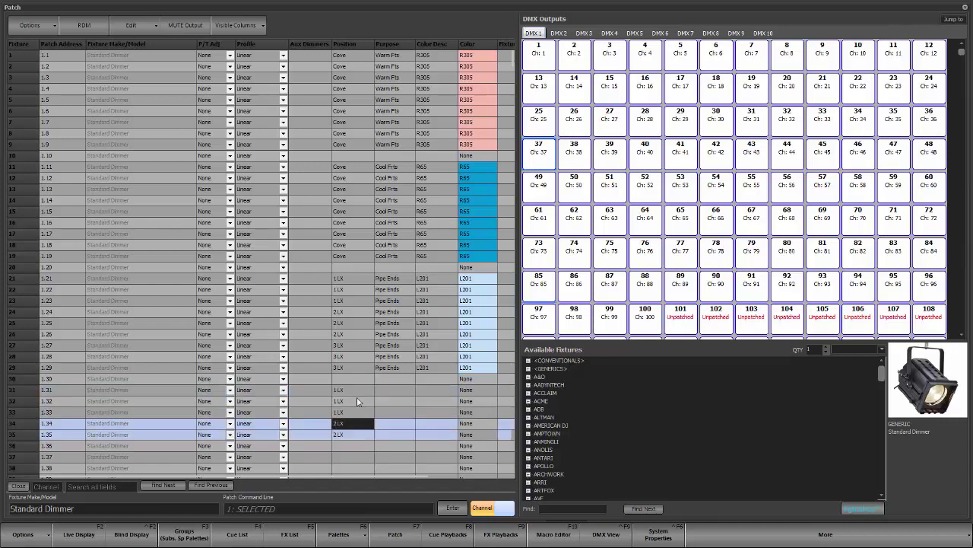
pyautogui.write('3 L')
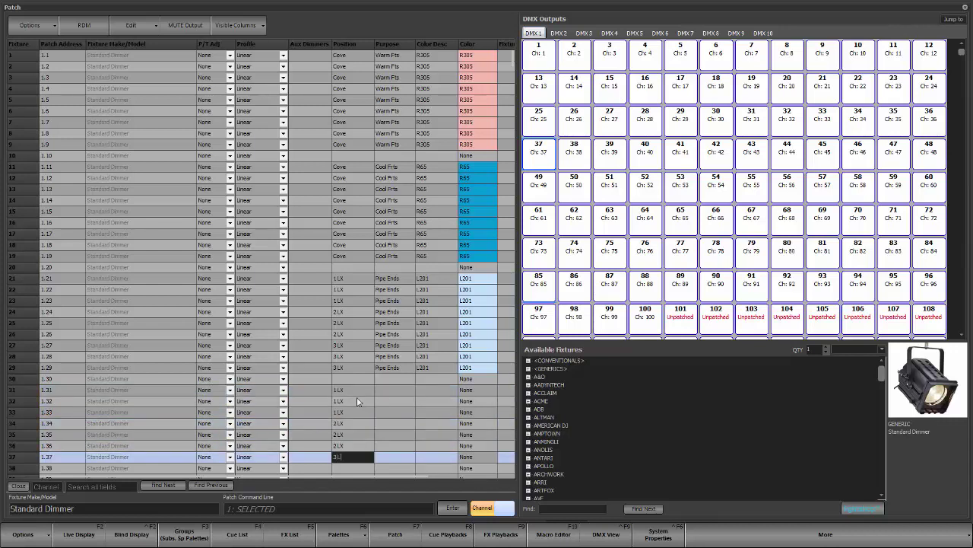
pyautogui.write('X')
pyautogui.press('Return')
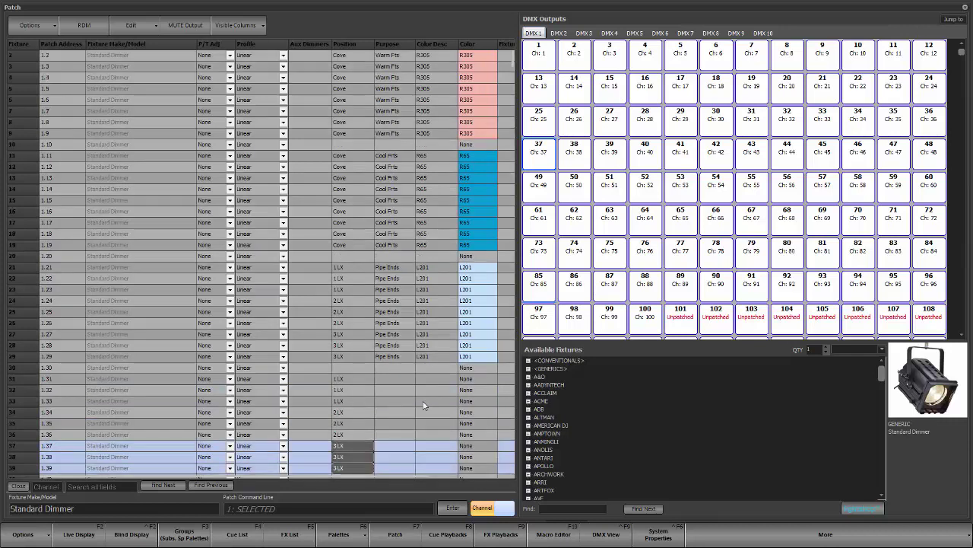
# Set the Purpose of channels 31 through 39 to Blue Bxs
pyautogui.click(396, 378)
pyautogui.write('B')
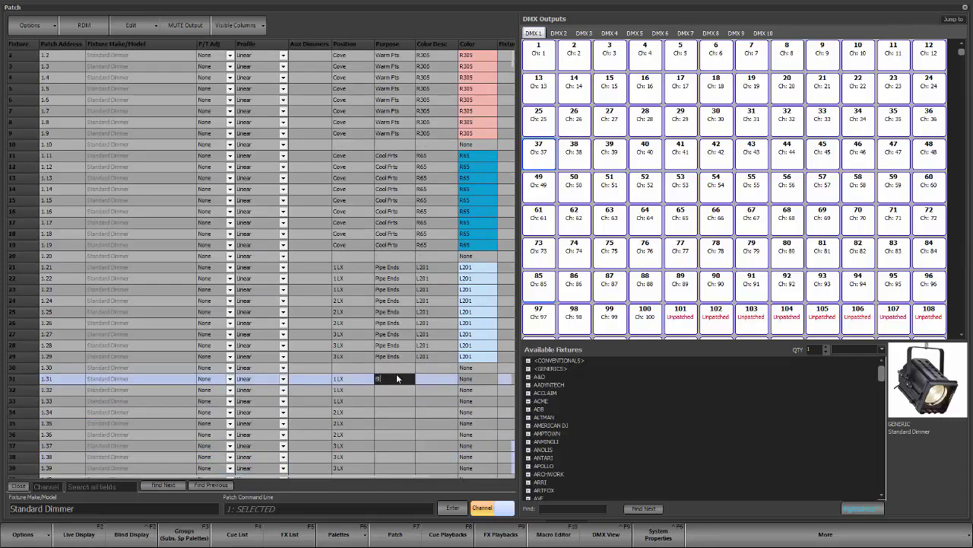
pyautogui.write('lue Bl')
pyautogui.press('Return')
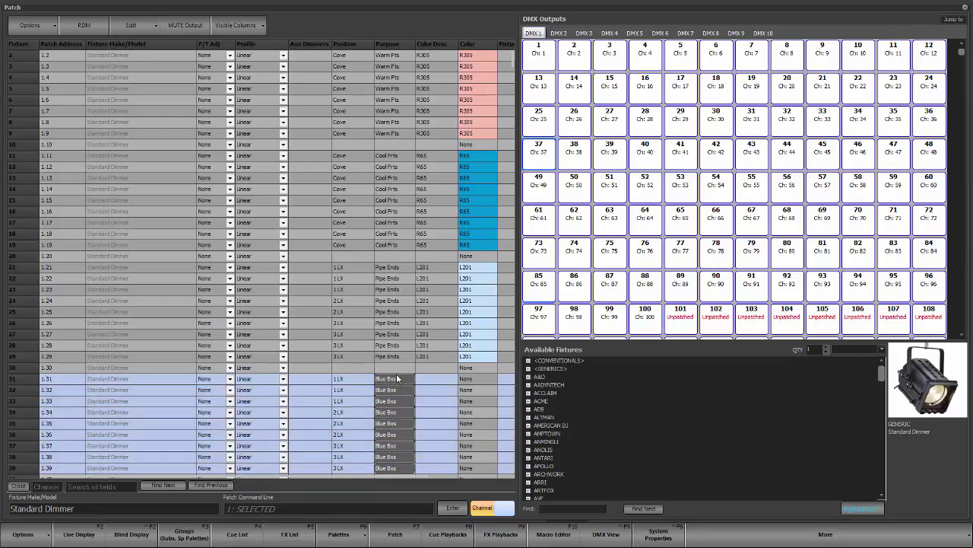
# Assign the gel color R68 to channels 31 through 39
pyautogui.click(465, 378)
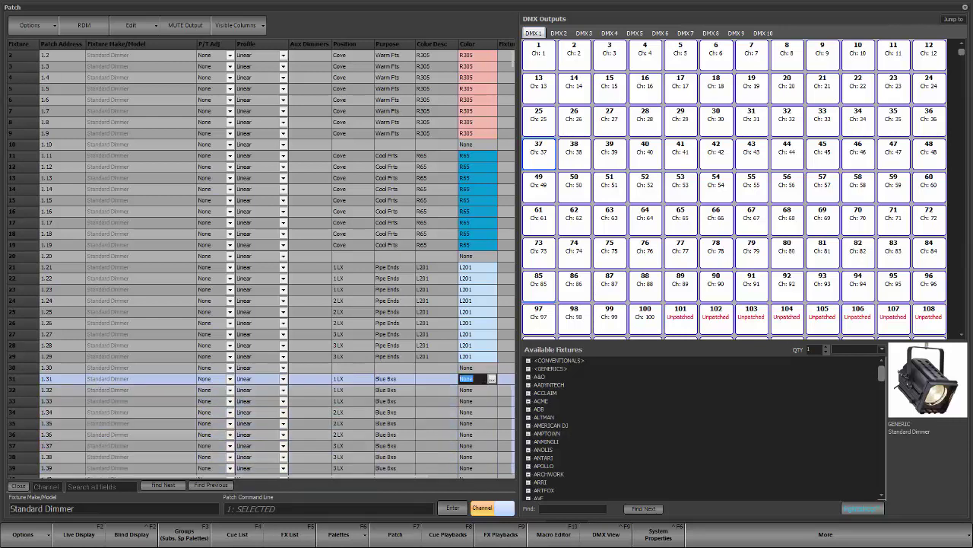
pyautogui.write('R68')
pyautogui.hotkey('shift', 'Down')
pyautogui.hotkey('shift', 'Down')
pyautogui.hotkey('shift', 'Down')
pyautogui.hotkey('shift', 'Down')
pyautogui.hotkey('shift', 'Down')
pyautogui.hotkey('shift', 'Down')
pyautogui.hotkey('shift', 'Down')
pyautogui.hotkey('shift', 'Down')
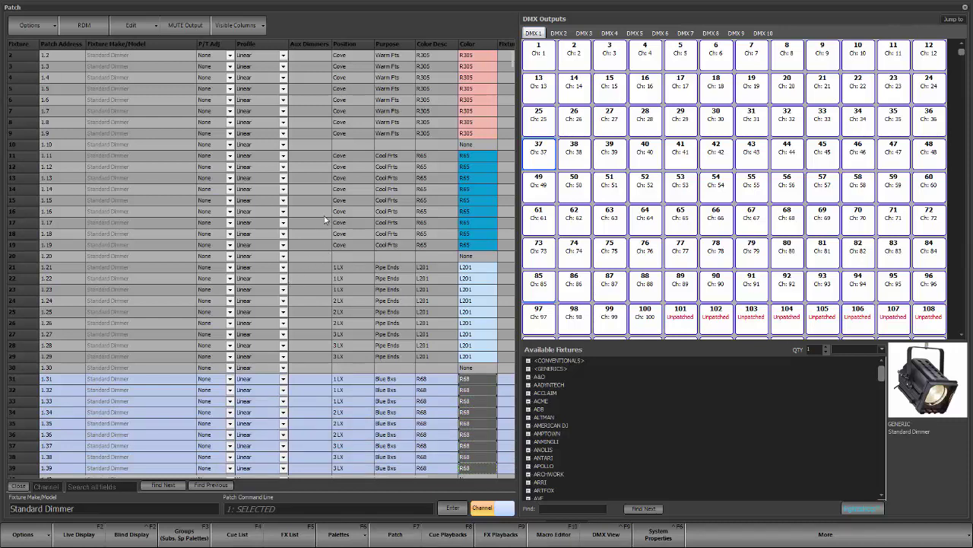
# Unpatch channel 10 by clearing its patch address in the channel list
pyautogui.click(56, 144)
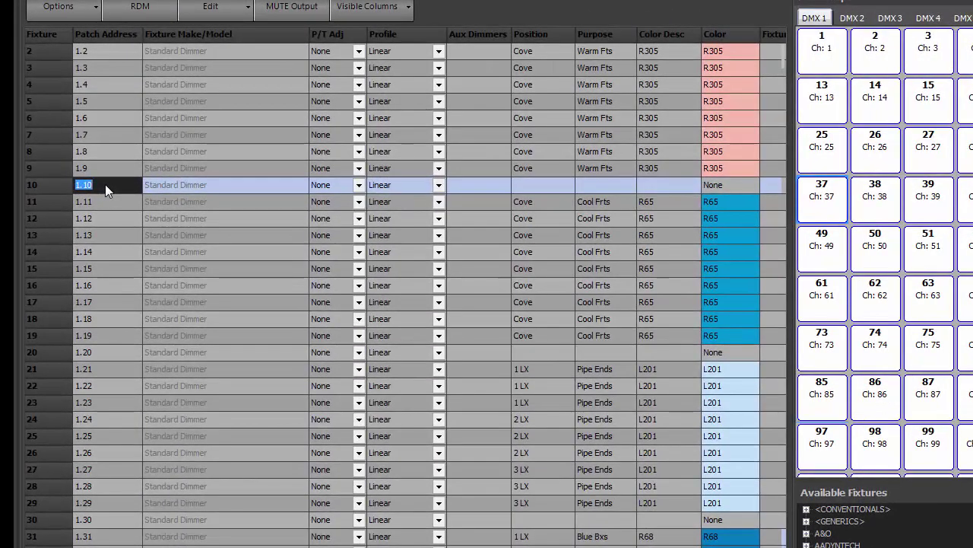
pyautogui.press('BackSpace')
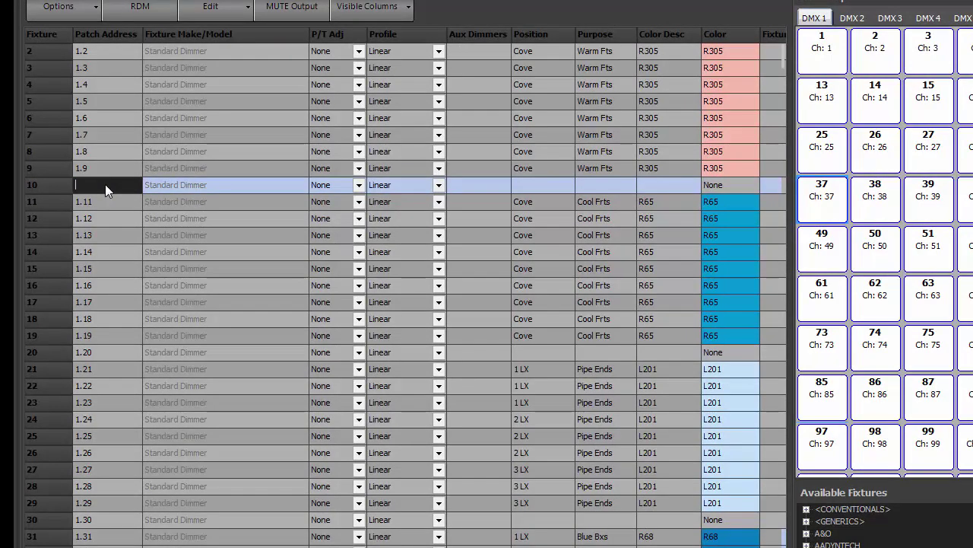
pyautogui.press('Return')
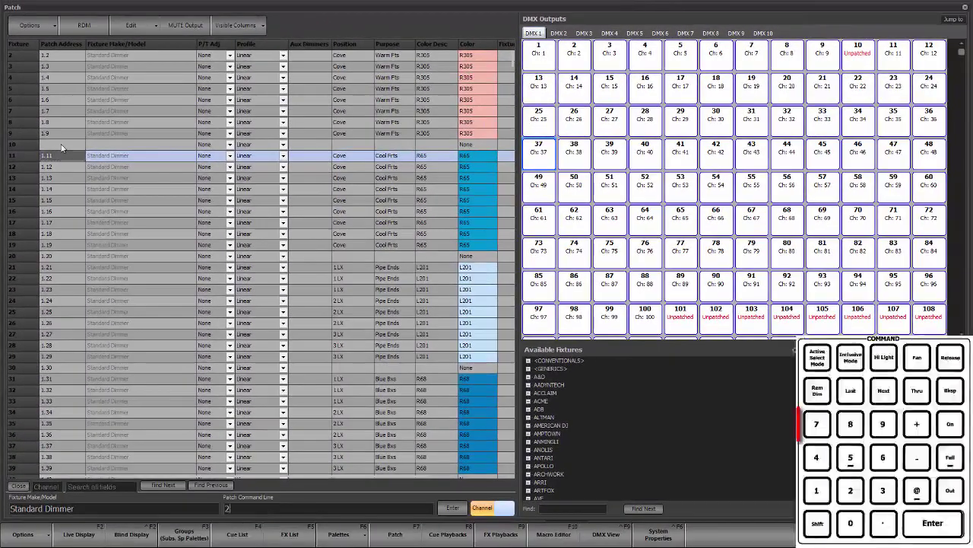
# Unpatch channel 20 with the patch command 20 @, and mark it as not patched with 20 @ 0
pyautogui.press('@')
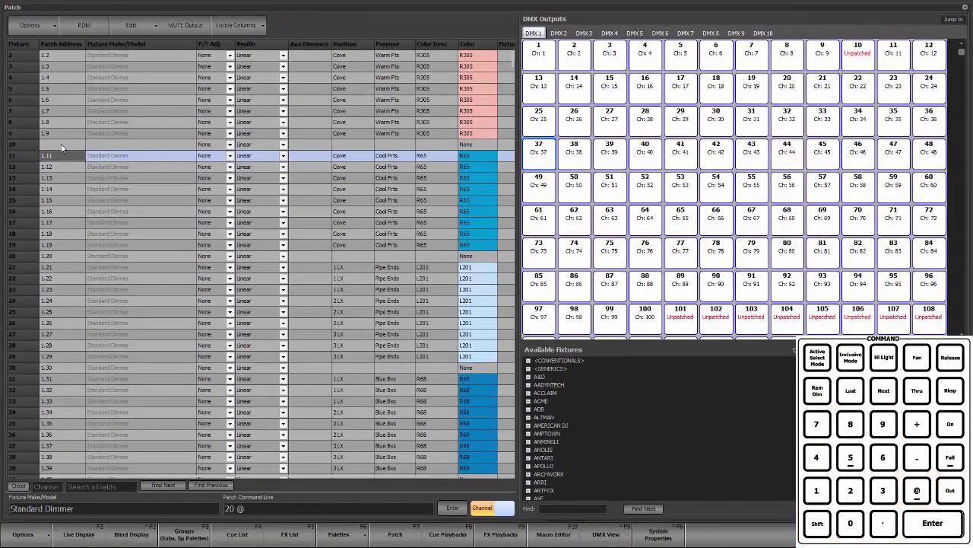
pyautogui.press('Return')
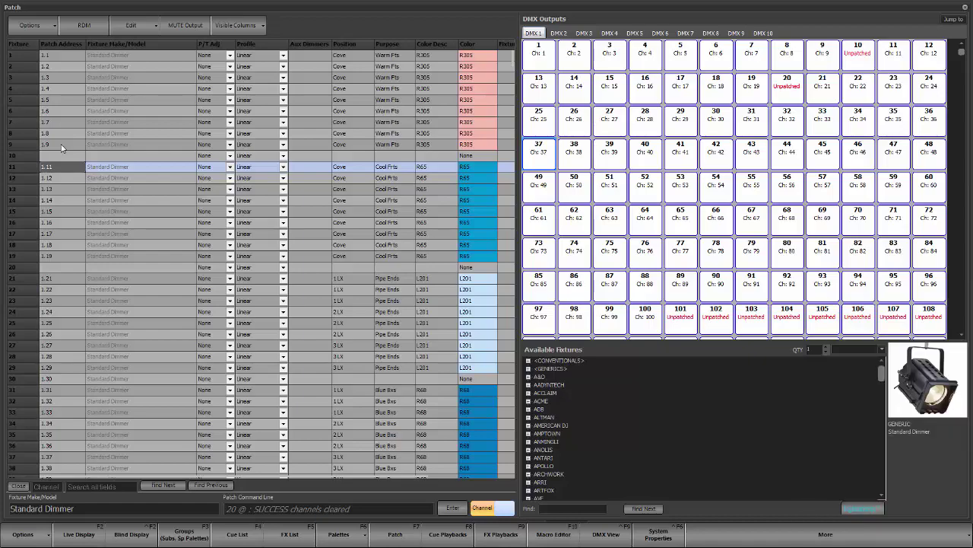
pyautogui.press('0')
pyautogui.press('Return')
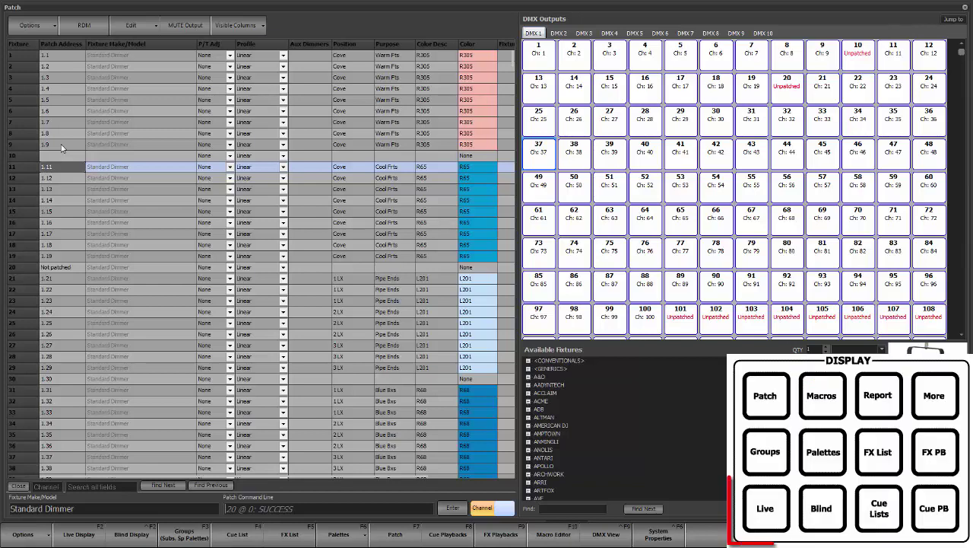
# Leave patching for the live display and save the patch changes
pyautogui.press('F1')
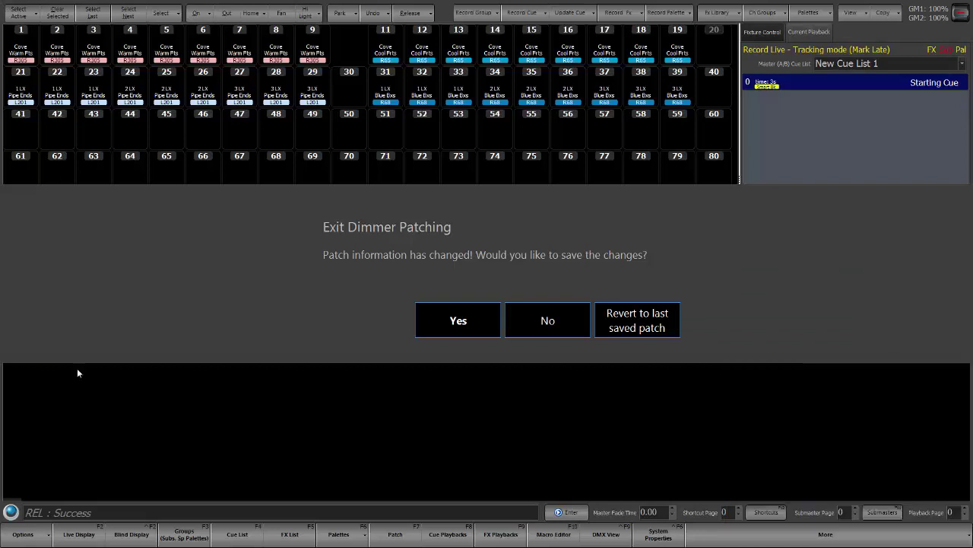
pyautogui.click(475, 318)
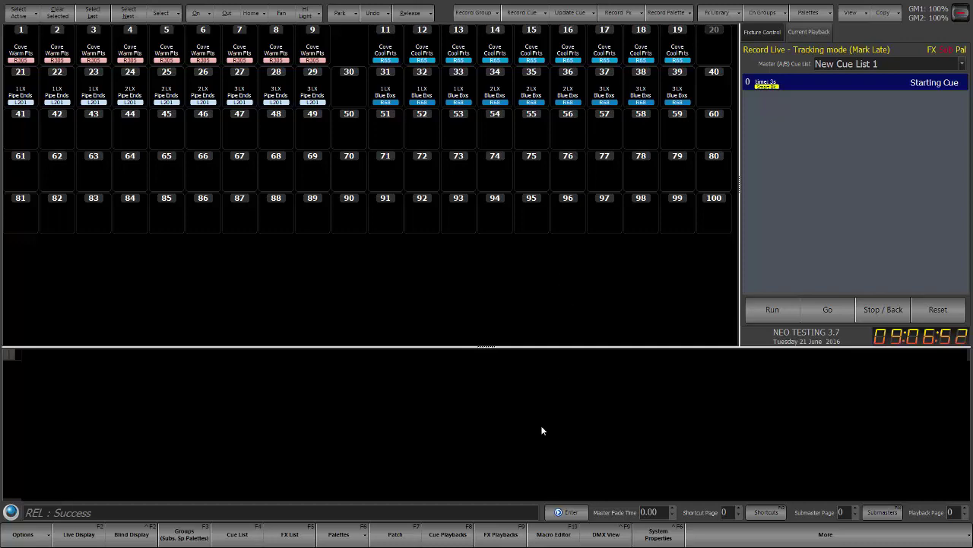
# Reopen the patch and check dimmers by flashing DMX 1 outputs 1 through 8, 19, 31, 30 and 41 one at a time
pyautogui.click(405, 534)
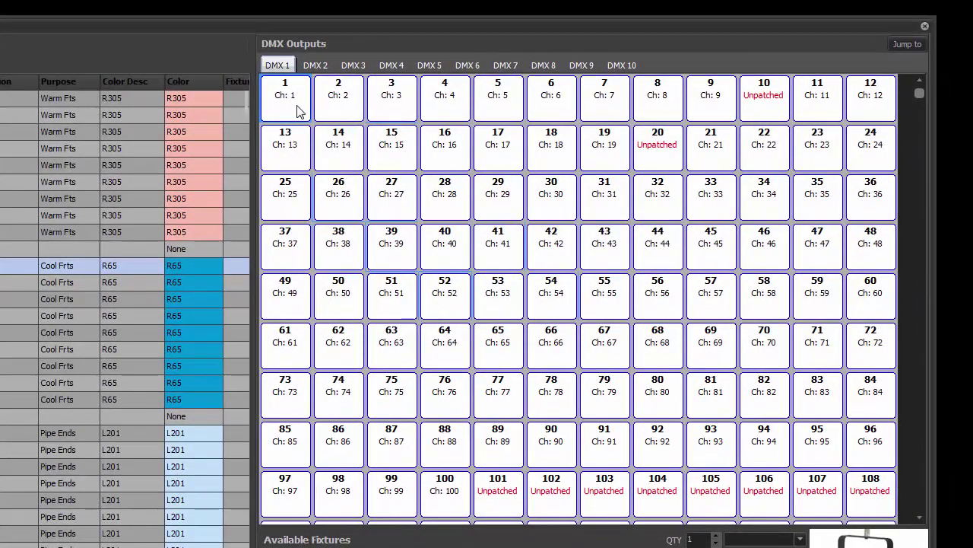
pyautogui.click(299, 111)
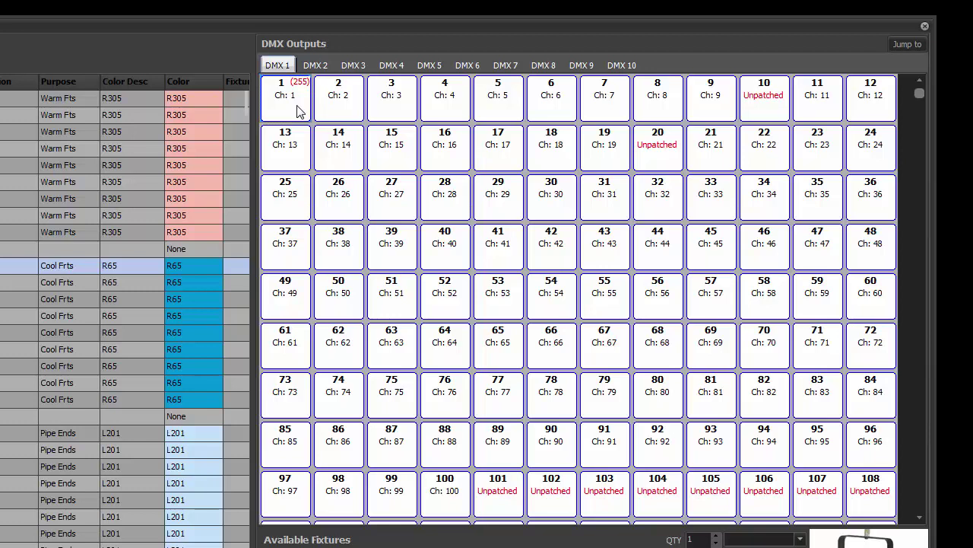
pyautogui.click(350, 111)
pyautogui.click(401, 111)
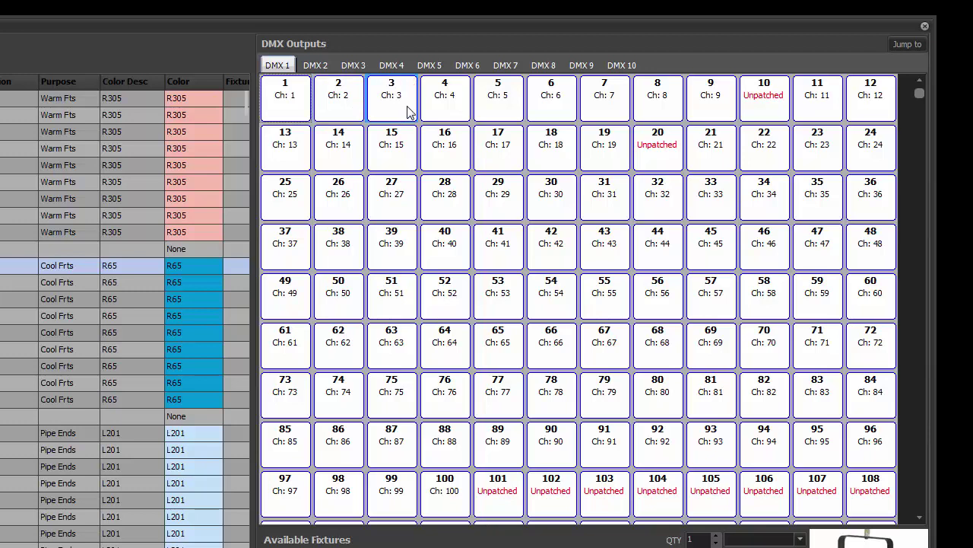
pyautogui.click(453, 112)
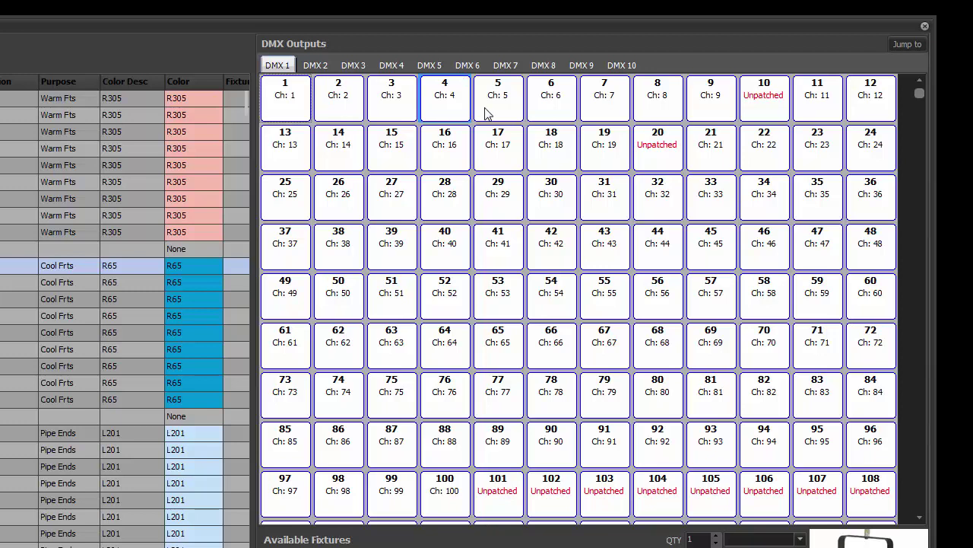
pyautogui.click(514, 111)
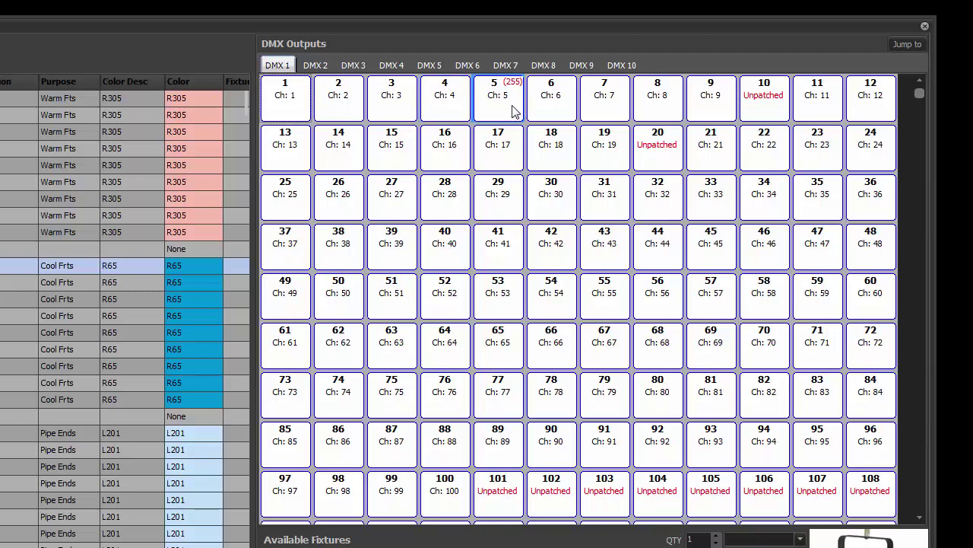
pyautogui.click(564, 114)
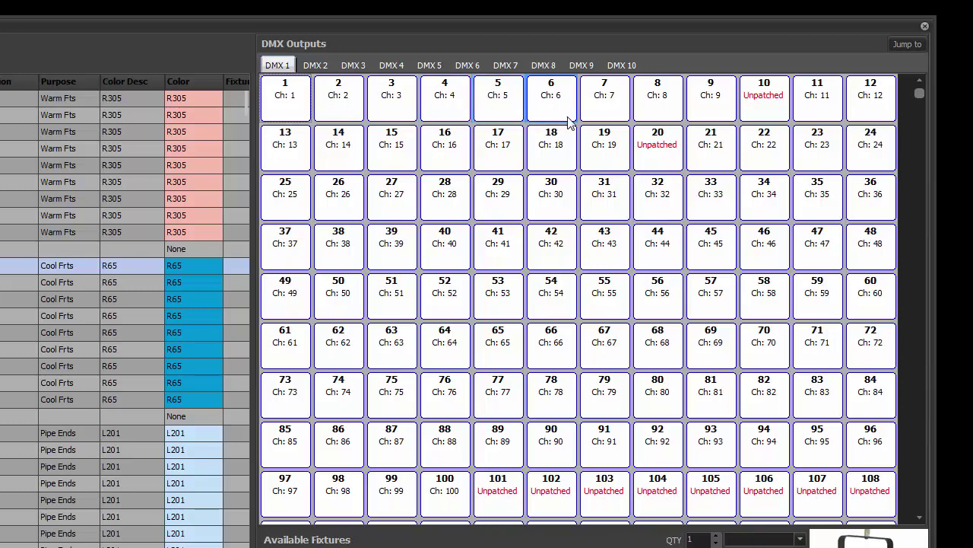
pyautogui.click(616, 112)
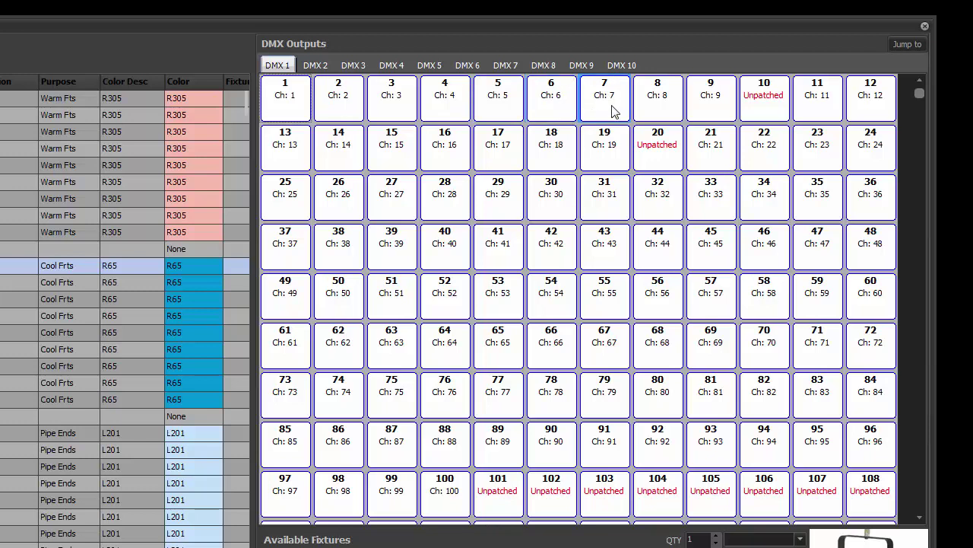
pyautogui.click(671, 114)
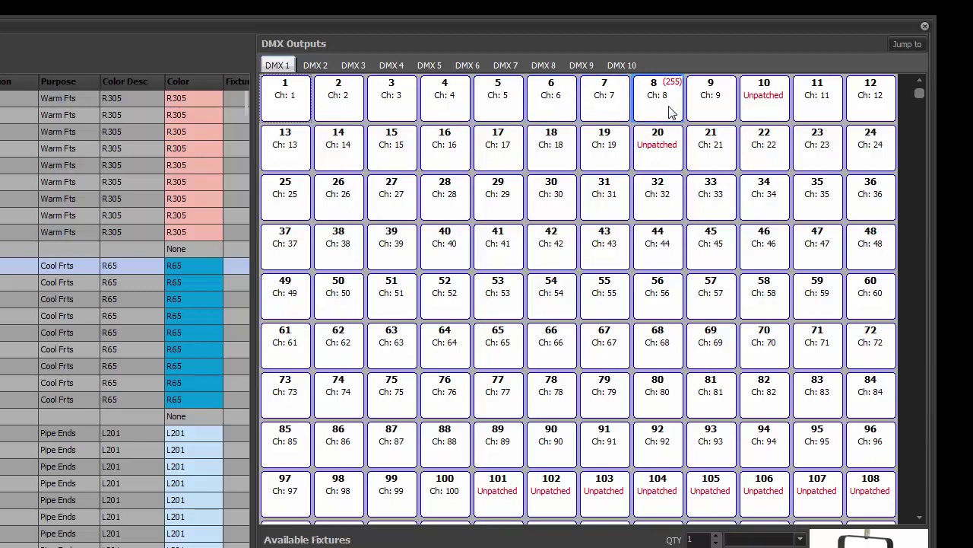
pyautogui.click(601, 141)
pyautogui.click(590, 194)
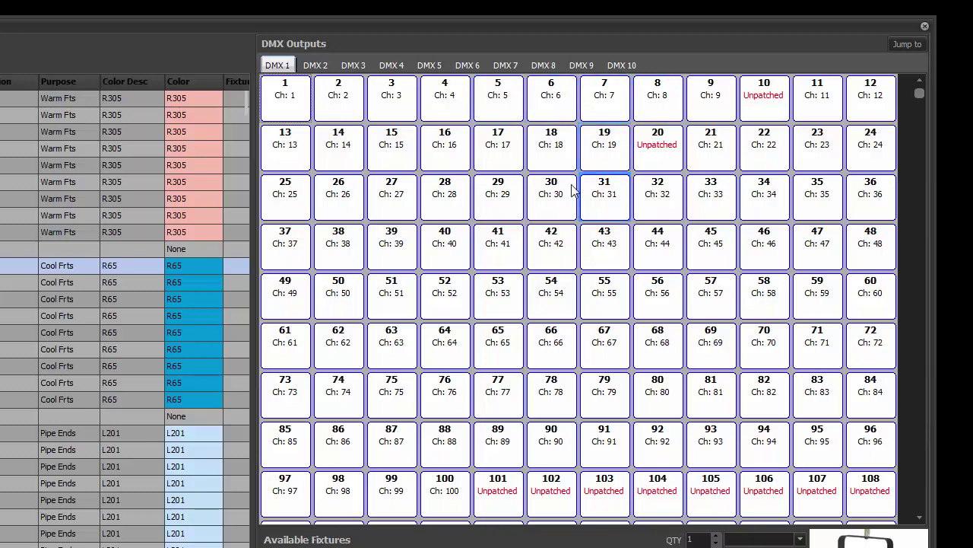
pyautogui.click(560, 199)
pyautogui.click(502, 245)
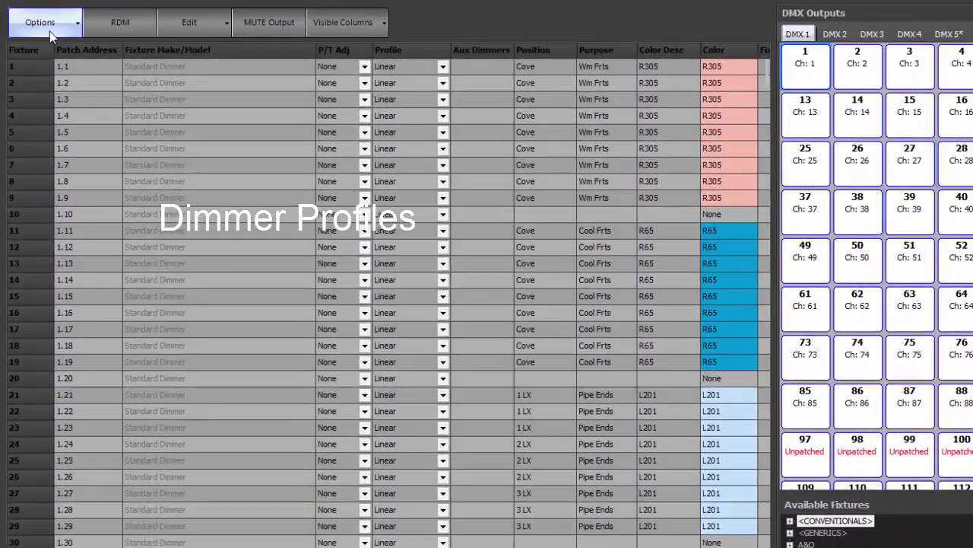
# Open the dimmer profiles editor, examine the profile curves available for dimmer 11, and close it without choosing one
pyautogui.click(49, 30)
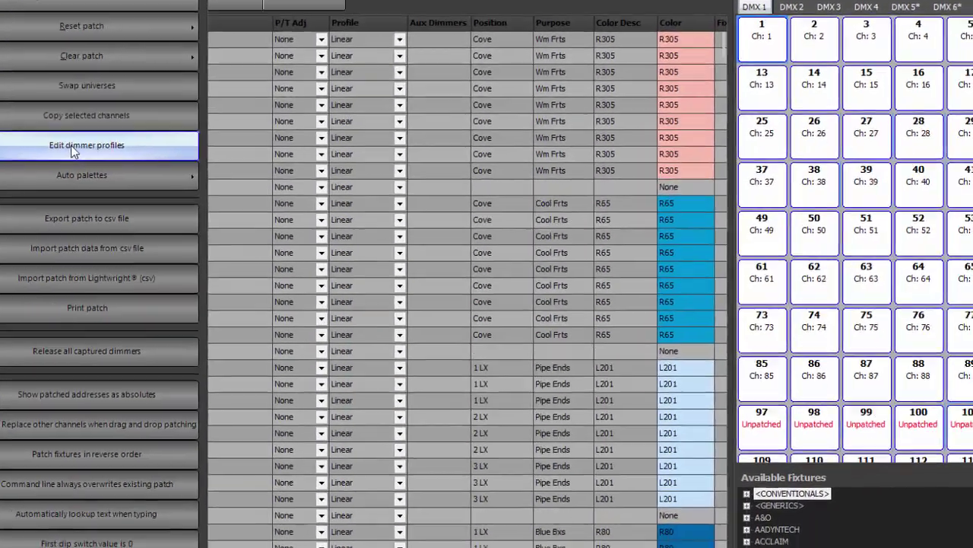
pyautogui.click(91, 177)
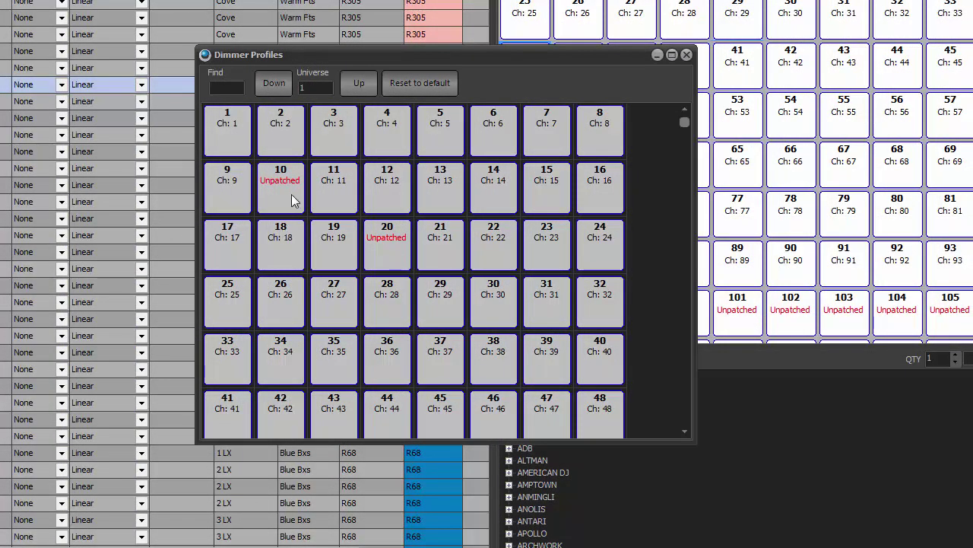
pyautogui.click(340, 193)
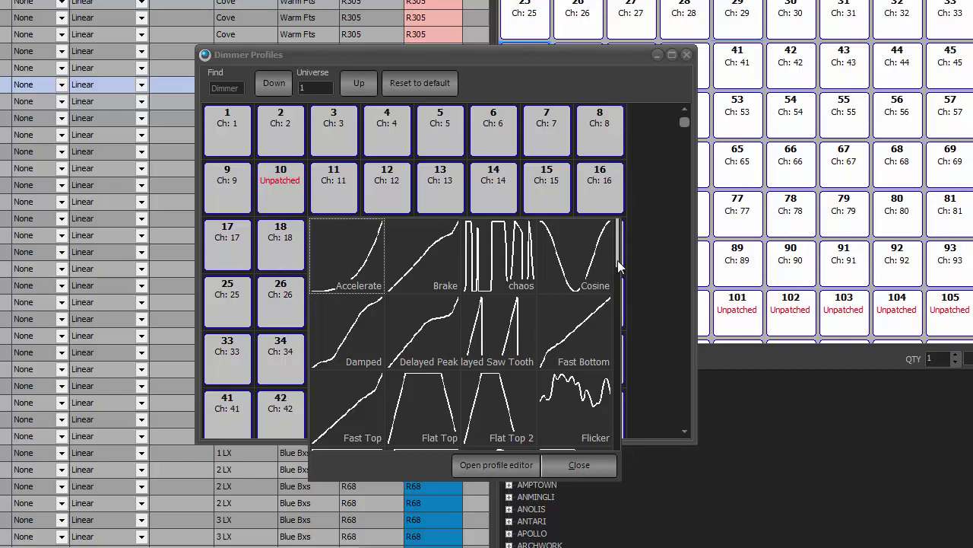
pyautogui.moveTo(617, 260)
pyautogui.mouseDown()
pyautogui.moveTo(615, 388)
pyautogui.moveTo(621, 243)
pyautogui.mouseUp()
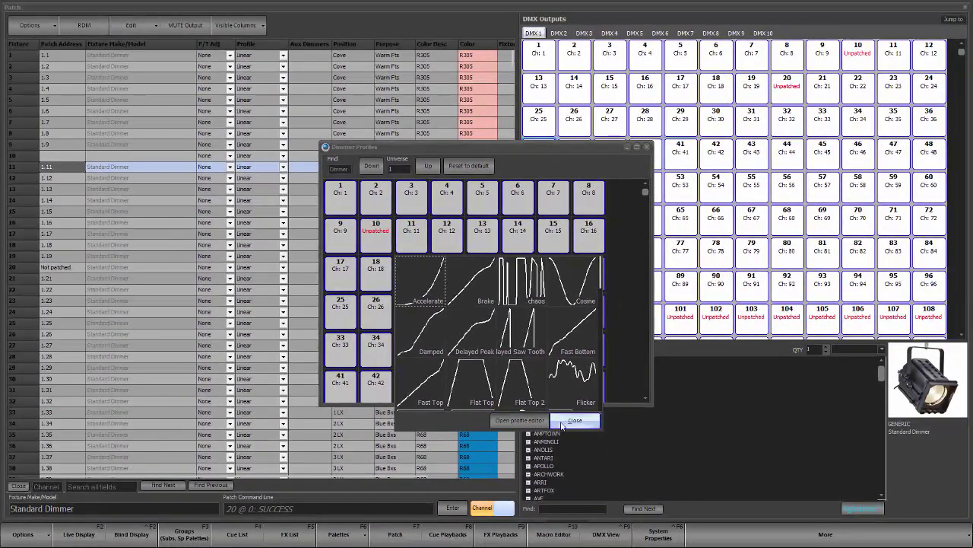
pyautogui.click(574, 422)
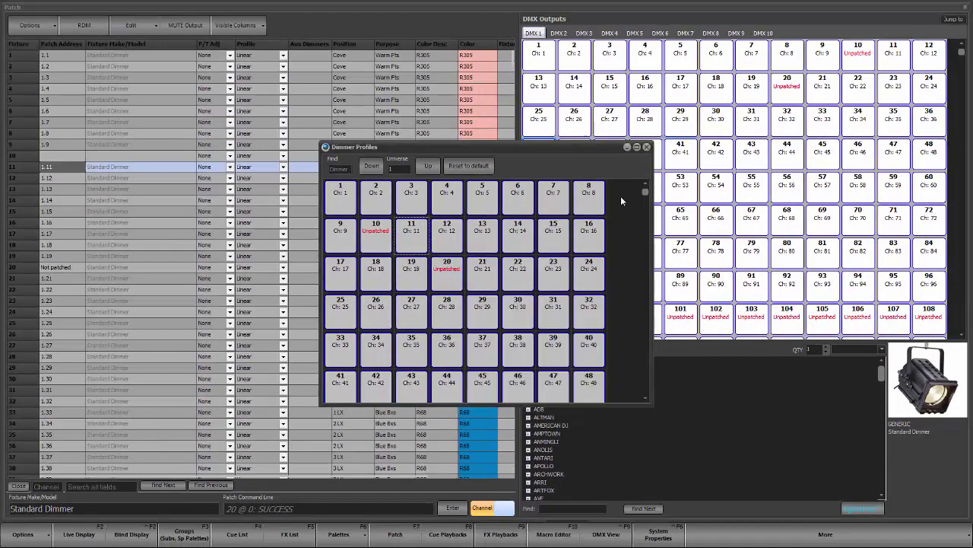
pyautogui.click(647, 147)
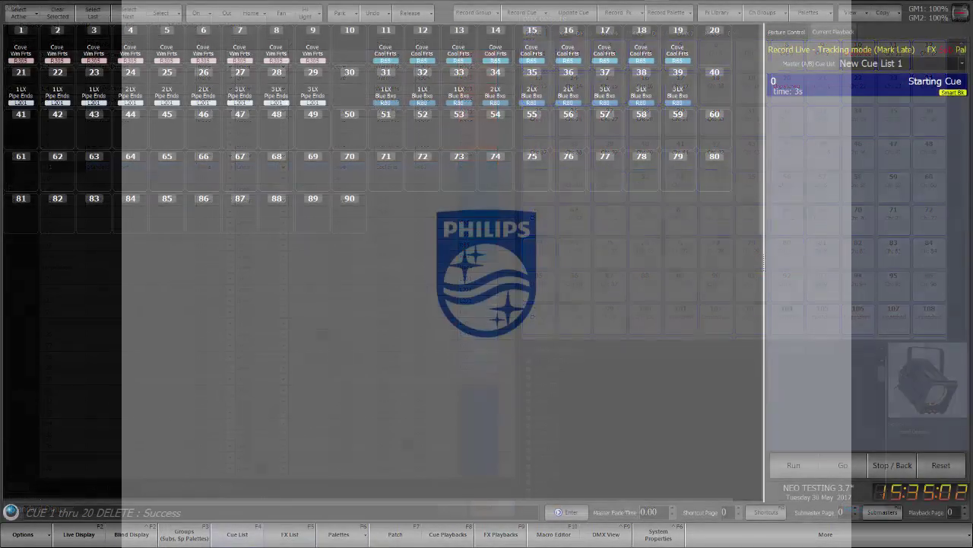